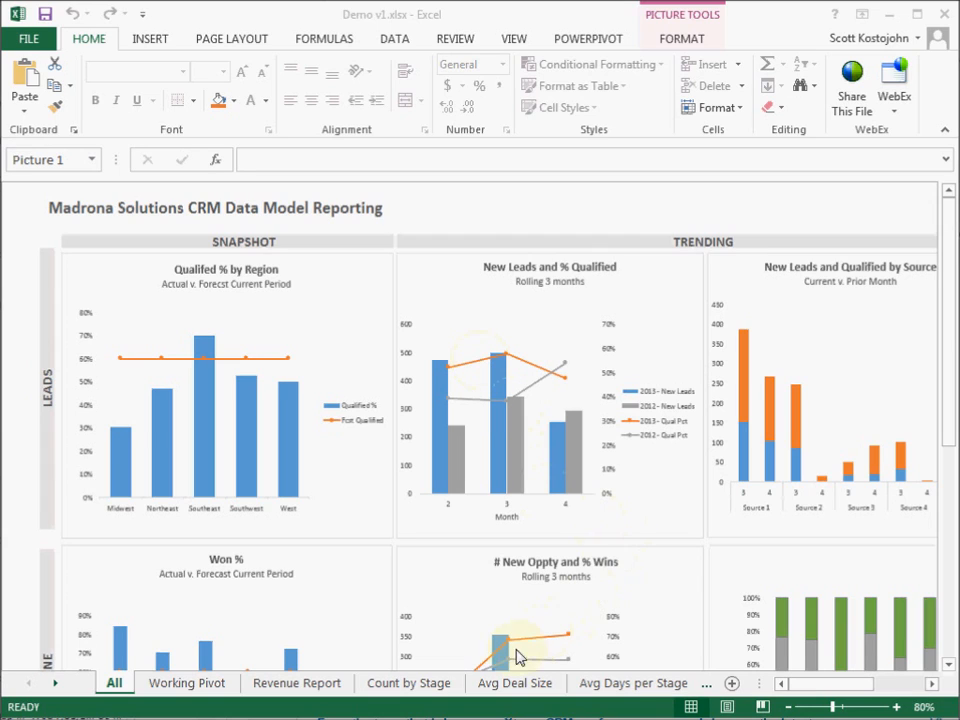
On the Count by Stage sheet, split the chart into multiples by adding the Lastname field from the dimOwnersGeo table.
left_click(430, 684)
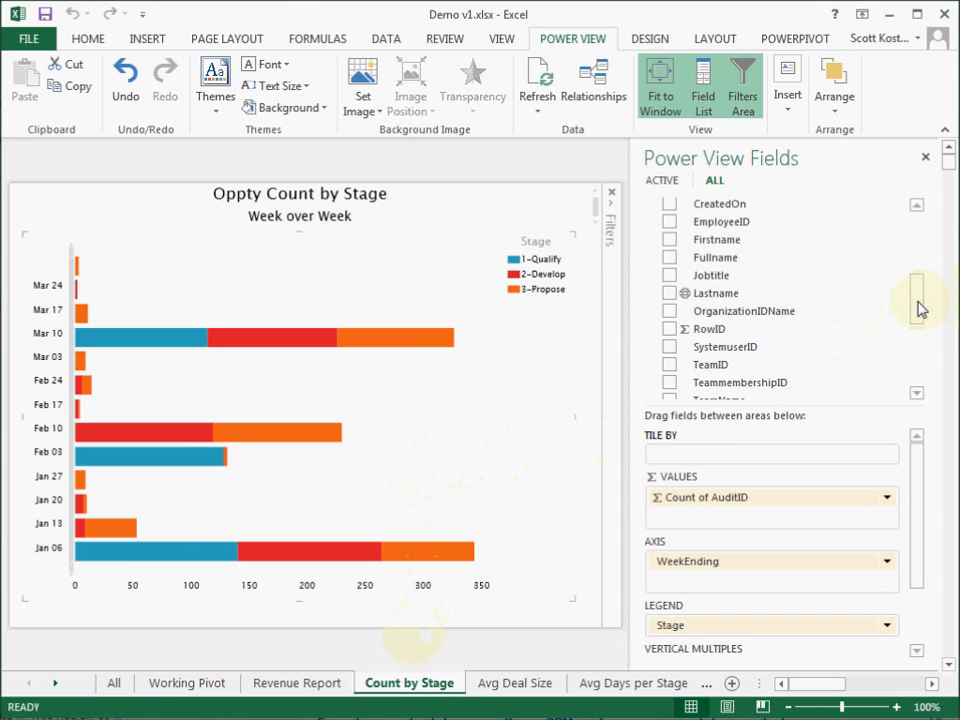
left_click_drag(918, 290, 918, 230)
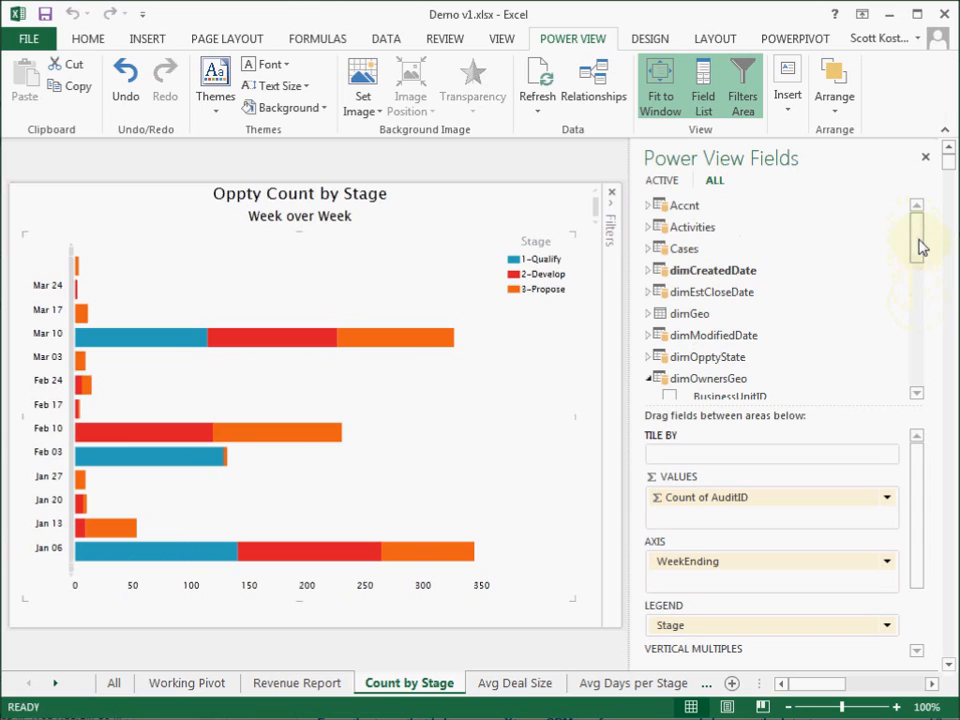
scroll(921, 262, "down", 3)
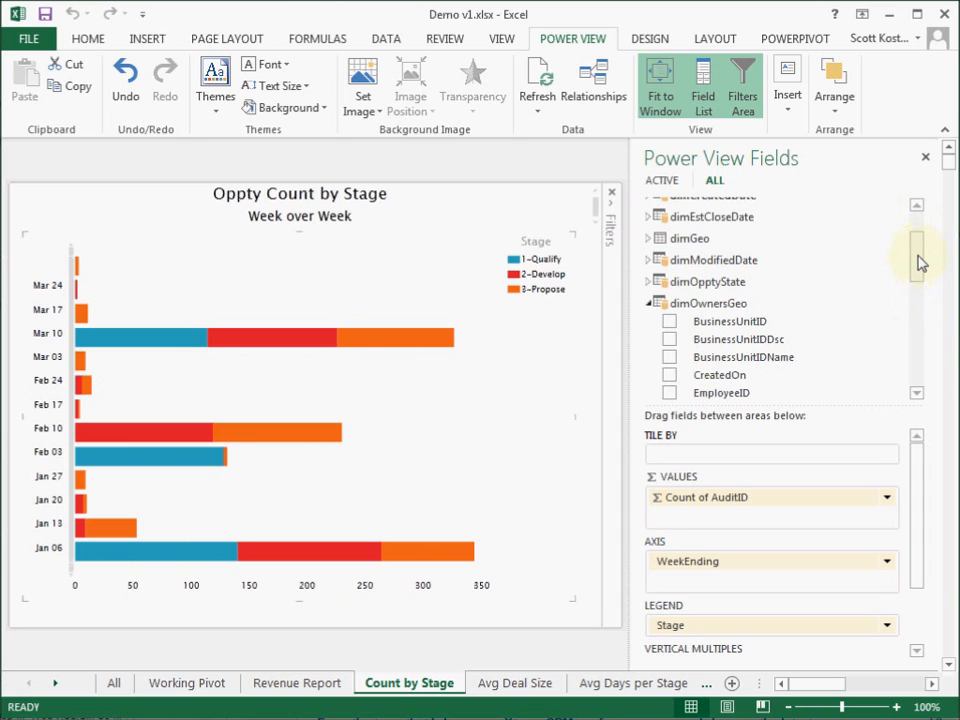
scroll(919, 268, "down", 1)
scroll(917, 278, "down", 1)
scroll(915, 283, "down", 1)
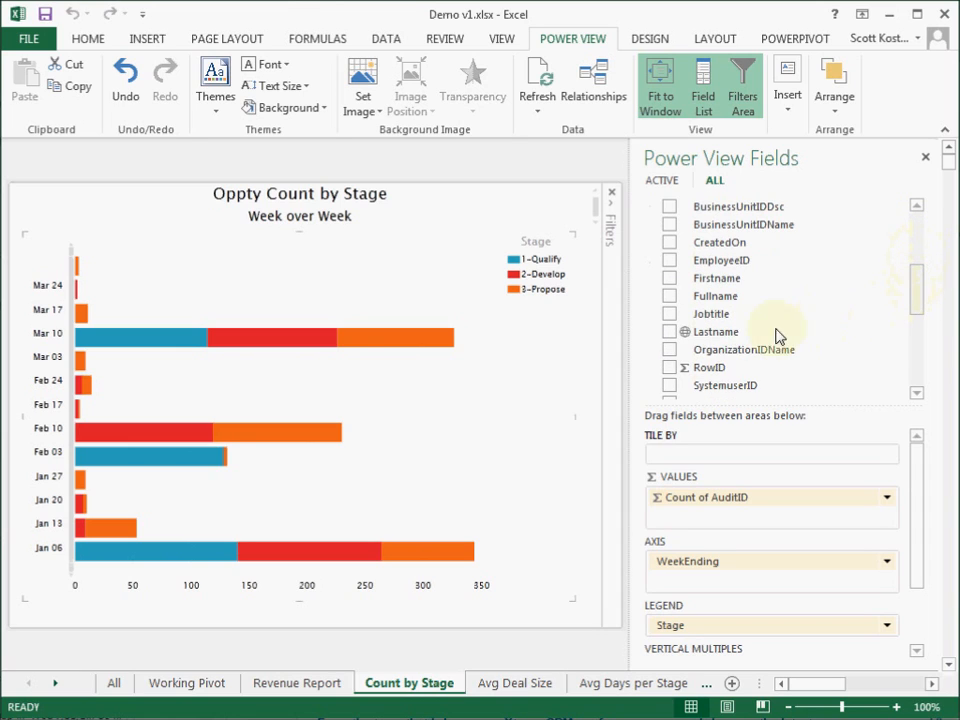
left_click(669, 332)
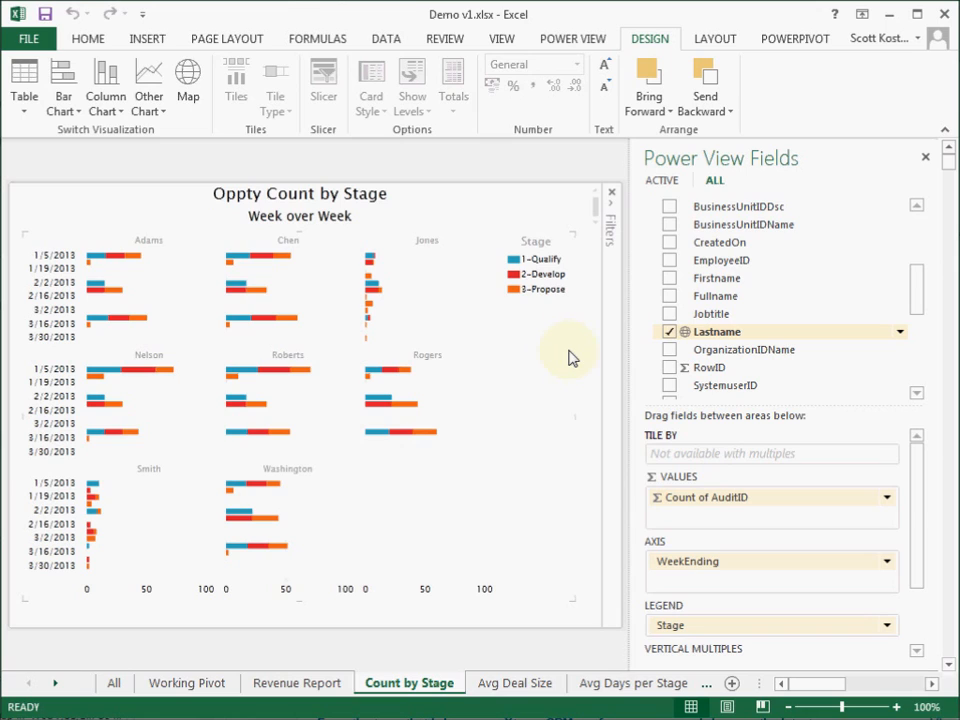
Remove the Lastname multiples from the chart and tile it by Lastname instead.
left_click(670, 334)
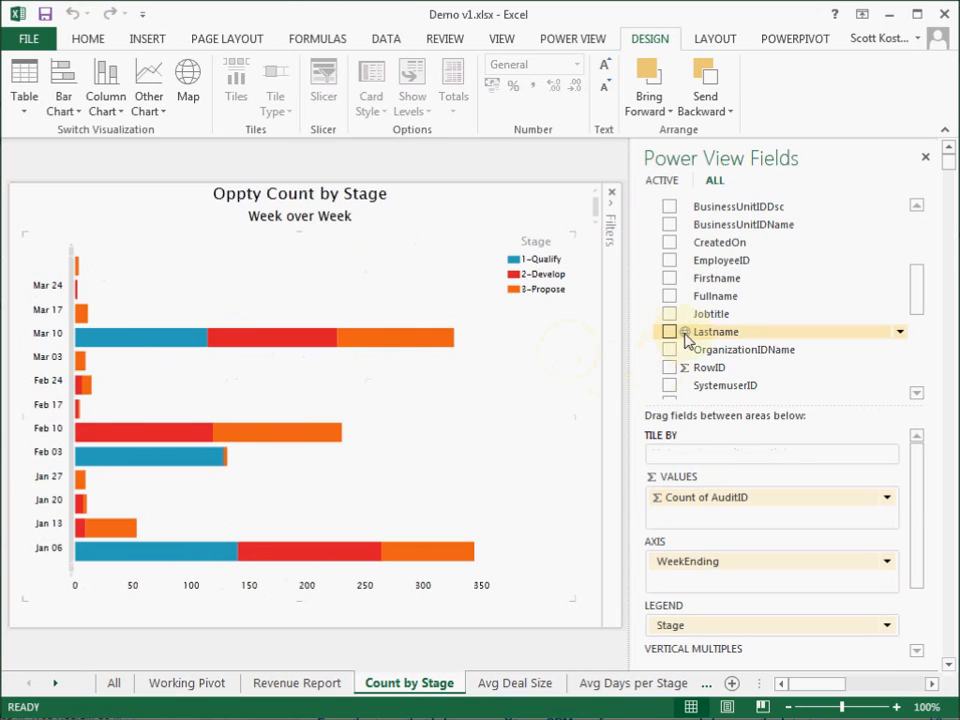
mouse_move(700, 465)
left_mouse_down()
mouse_move(680, 457)
mouse_move(698, 456)
left_mouse_up()
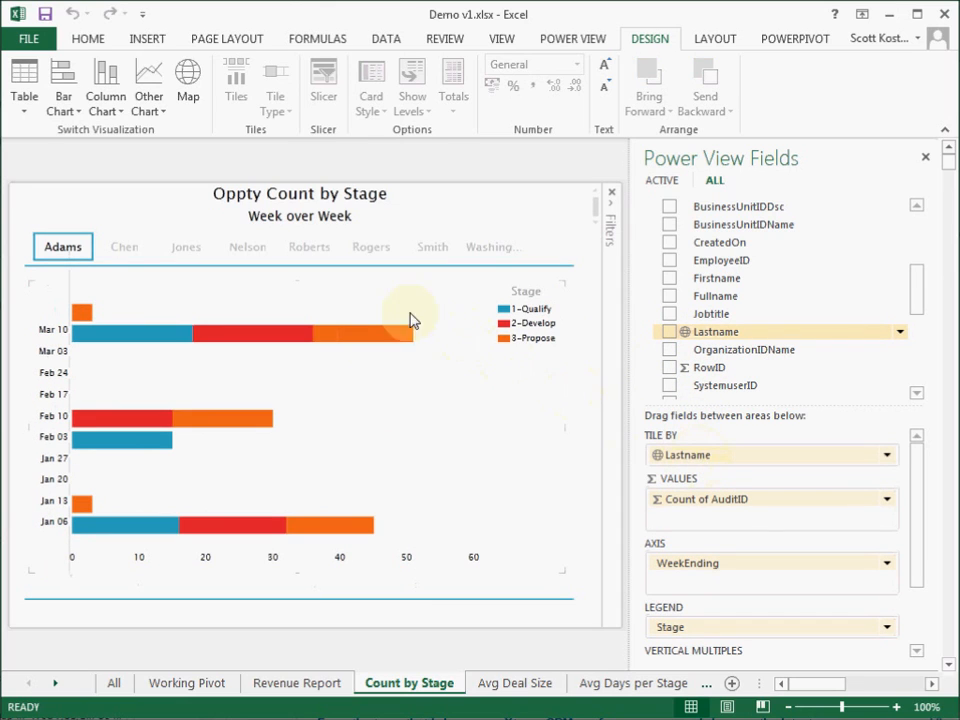
Go through the chart's owner tiles one by one, from the second to the sixth, to compare their stage counts.
left_click(125, 250)
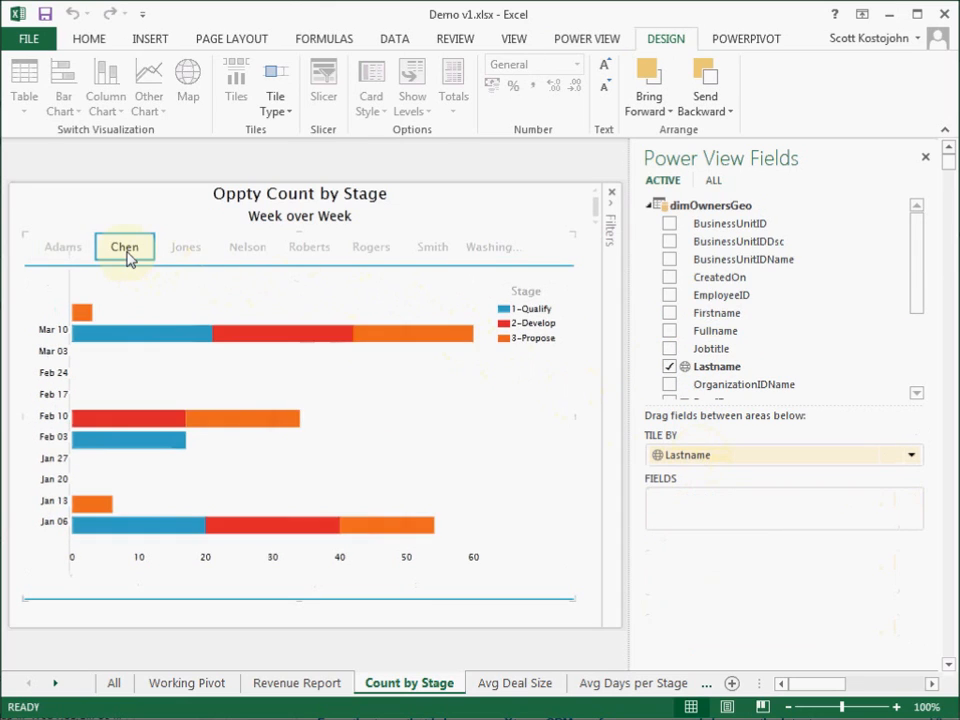
left_click(180, 250)
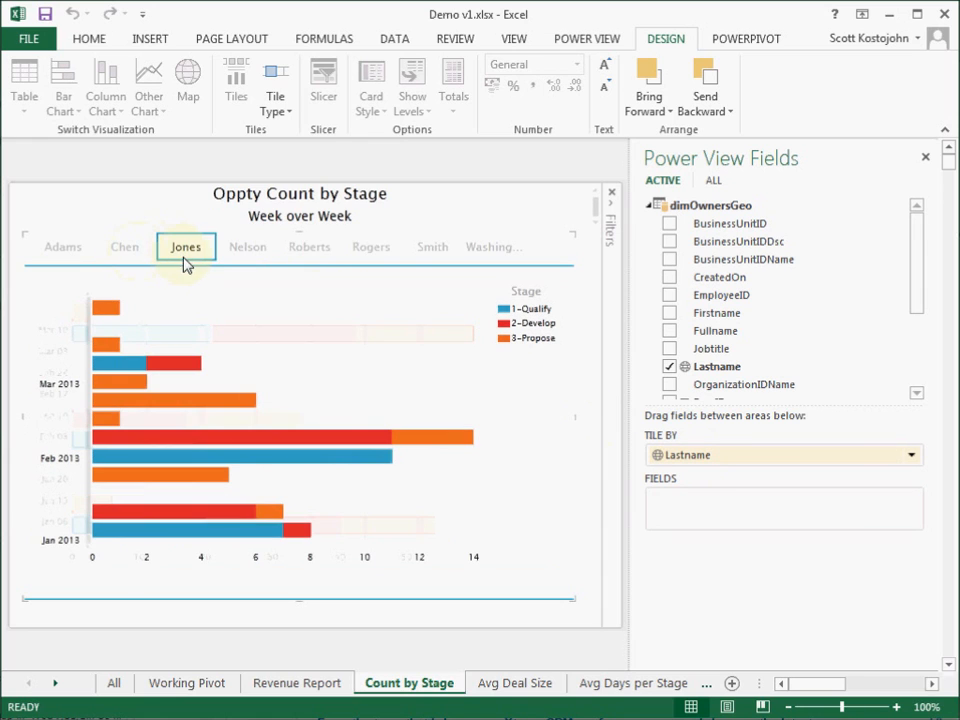
left_click(250, 251)
left_click(298, 251)
left_click(366, 247)
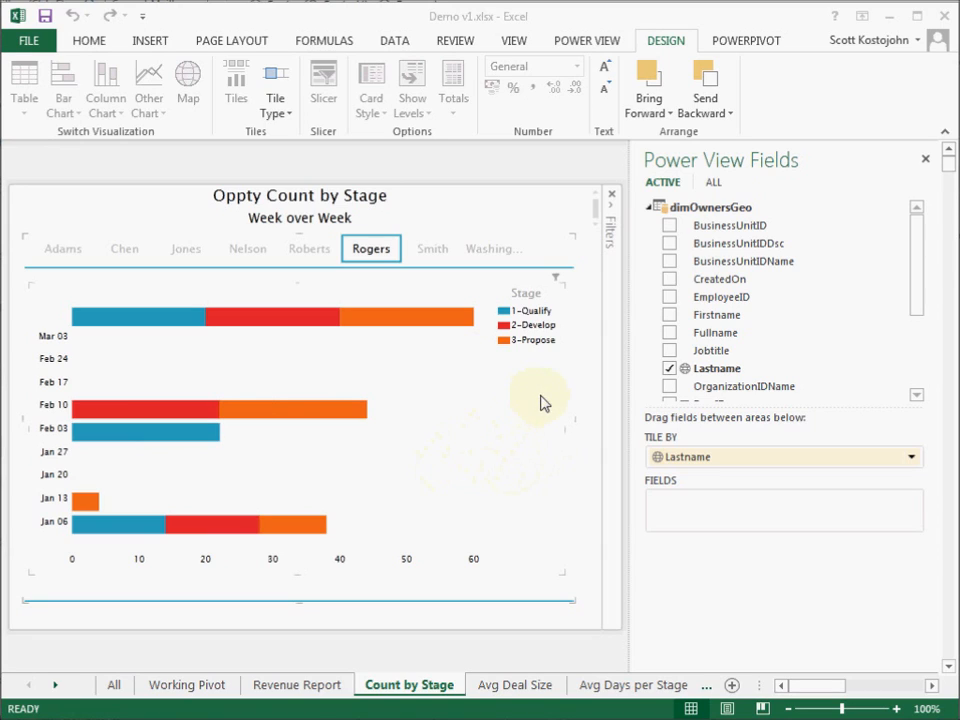
Hide the field list and filter the chart's Stage to only 1-Qualify, excluding 2-Develop and 3-Propose, with the filters collapsed again.
left_click(926, 163)
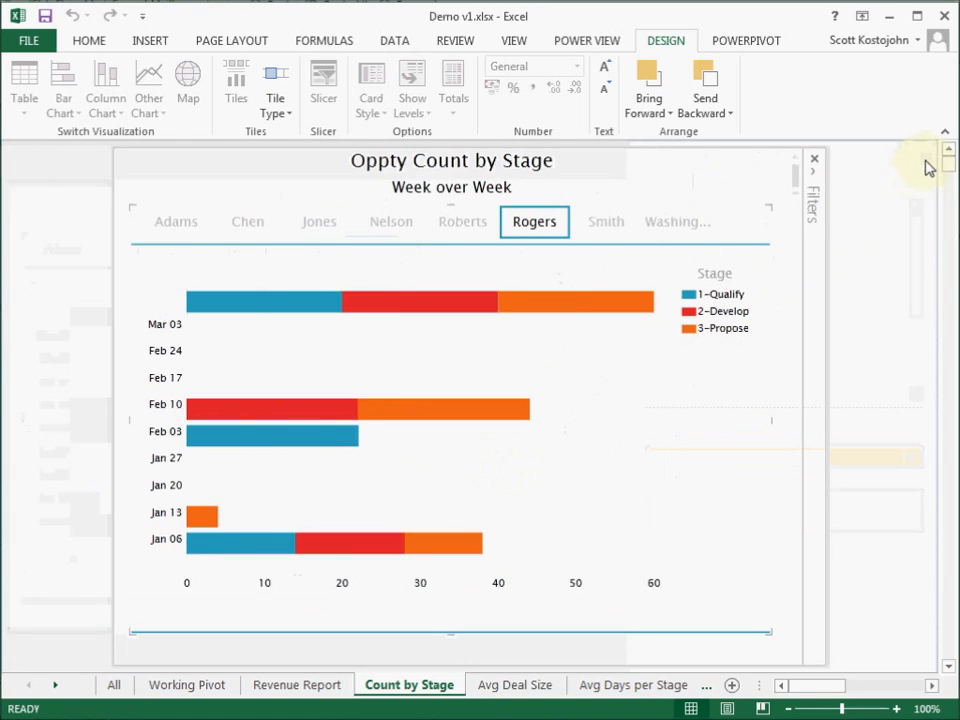
left_click(814, 180)
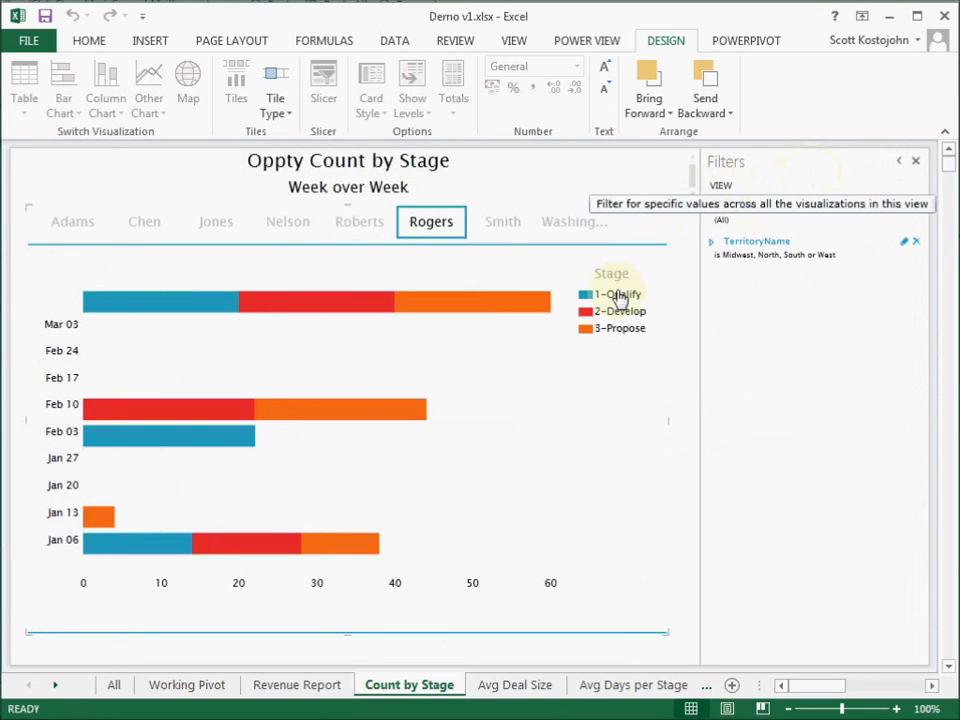
left_click(514, 338)
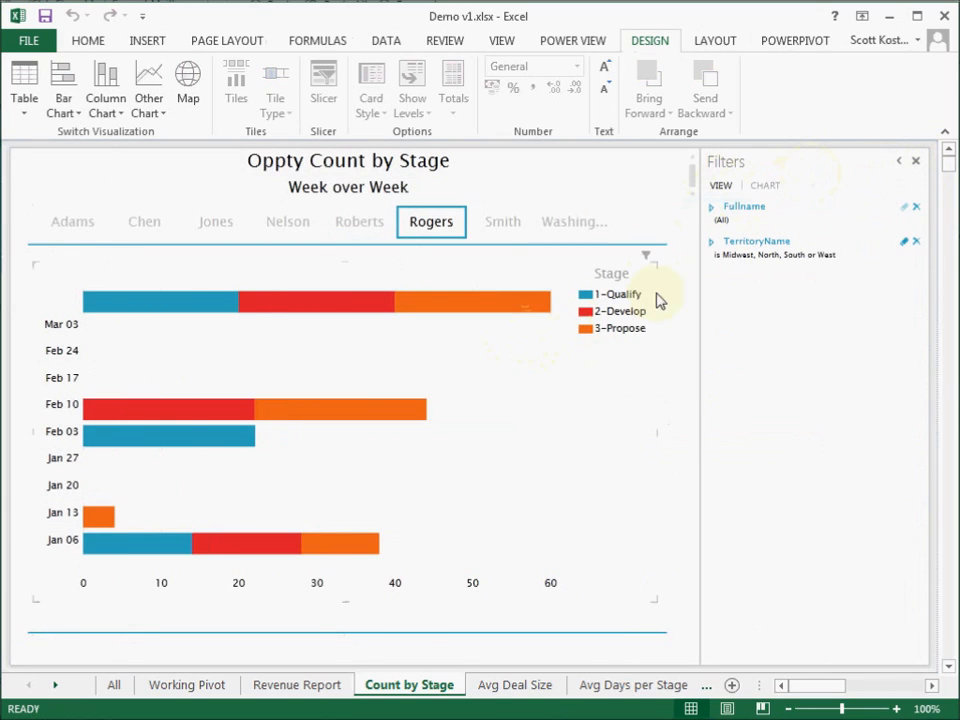
left_click(765, 188)
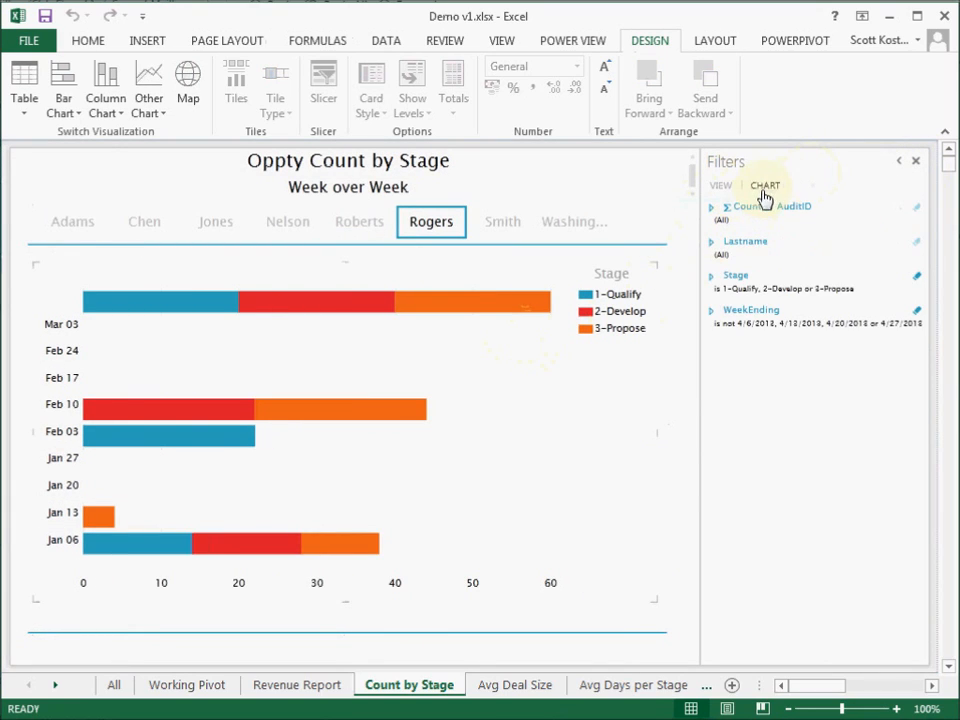
left_click(711, 276)
left_click(719, 336)
left_click(719, 348)
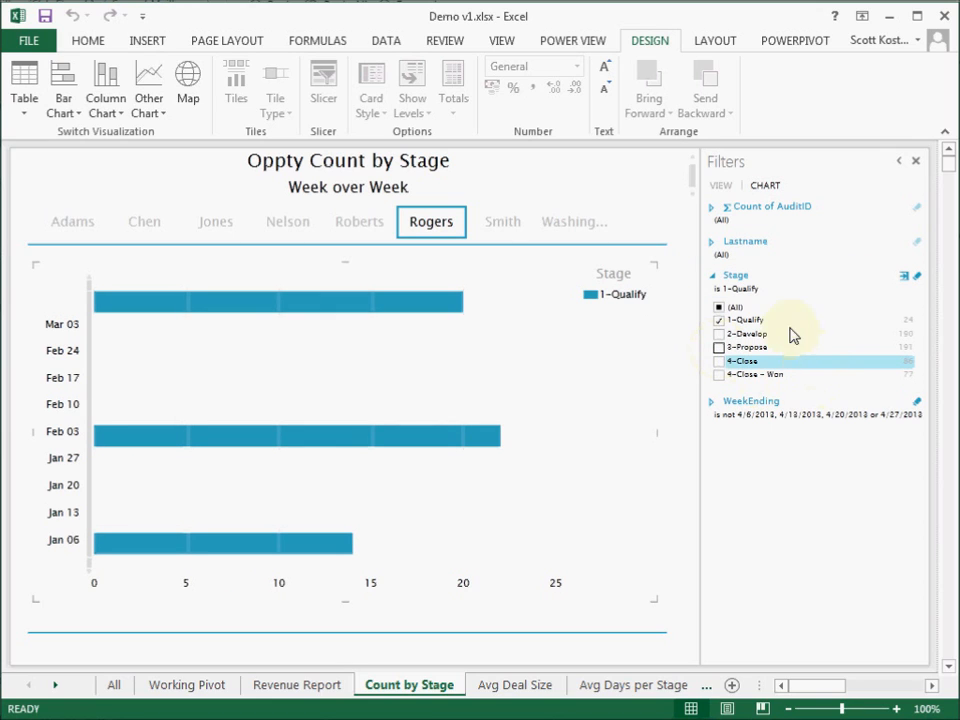
left_click(899, 162)
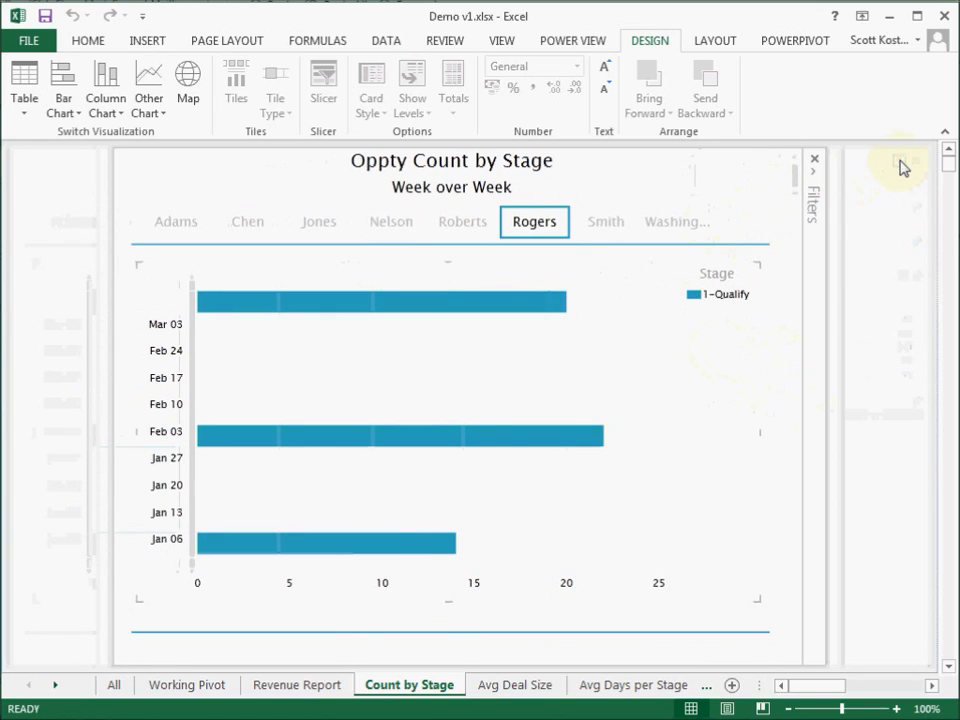
Examine the filtered chart for the fifth, fourth and third owner tiles in turn.
left_click(450, 224)
left_click(398, 225)
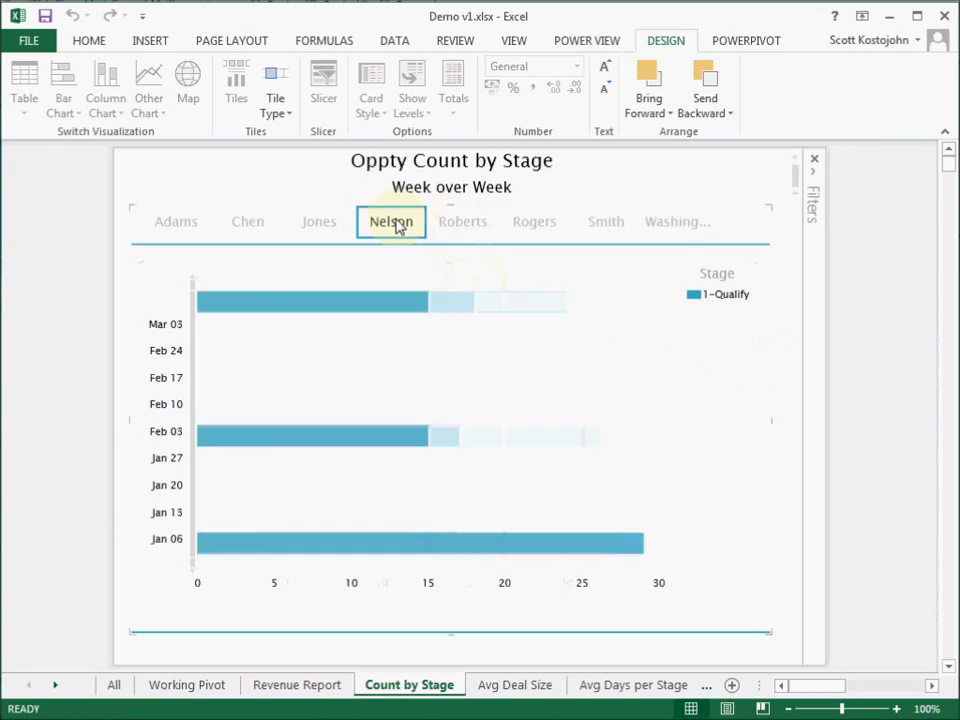
left_click(330, 229)
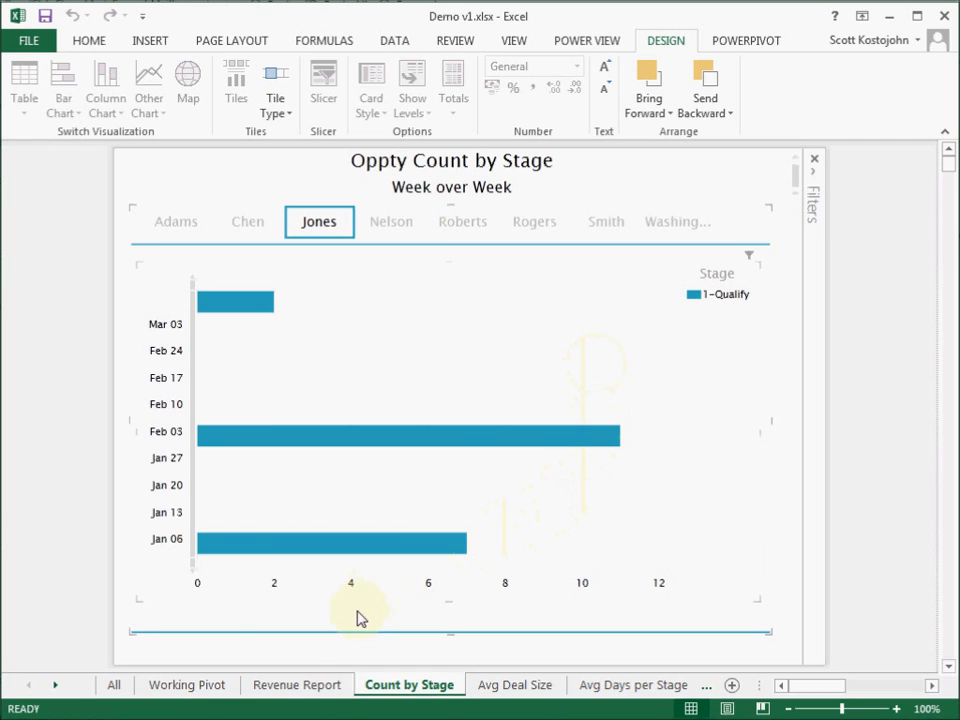
Review the CRM reporting dashboard on the All sheet, from the Leads charts down to the Pipeline charts.
left_click(115, 688)
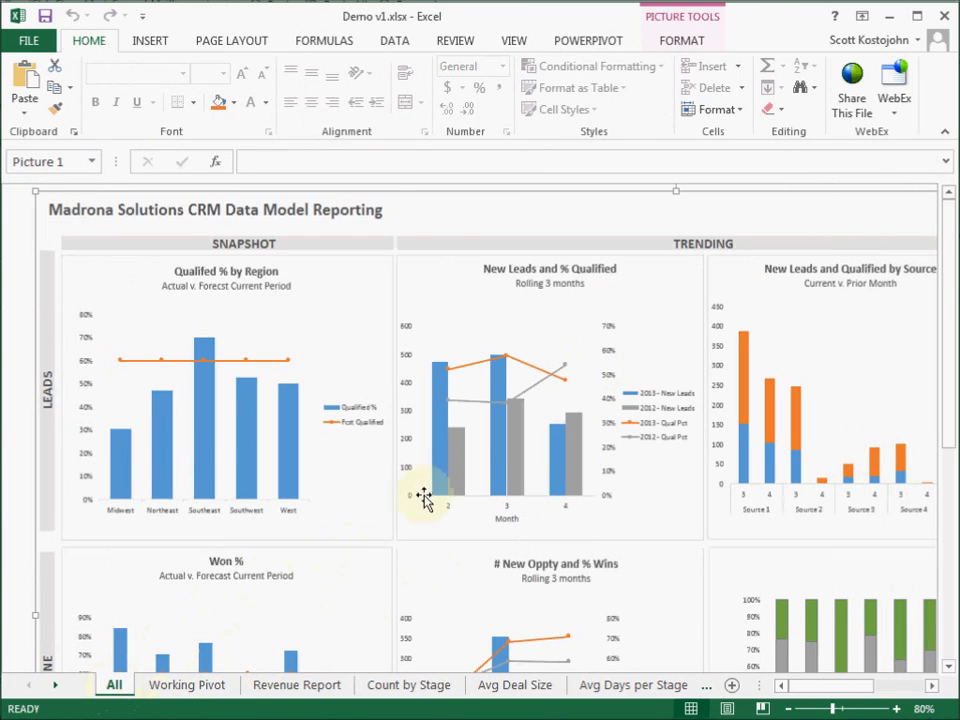
scroll(497, 439, "down", 2)
scroll(497, 439, "down", 2)
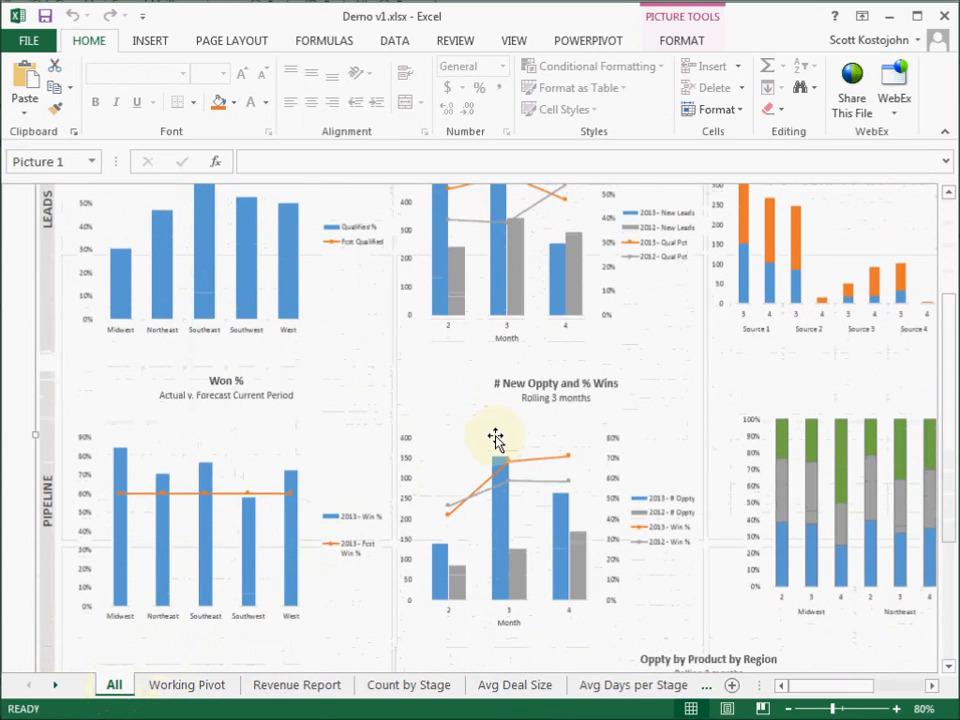
Play the 2012 to 2013 year animation of the bubble chart on the Avg Deal Size sheet.
left_click(522, 688)
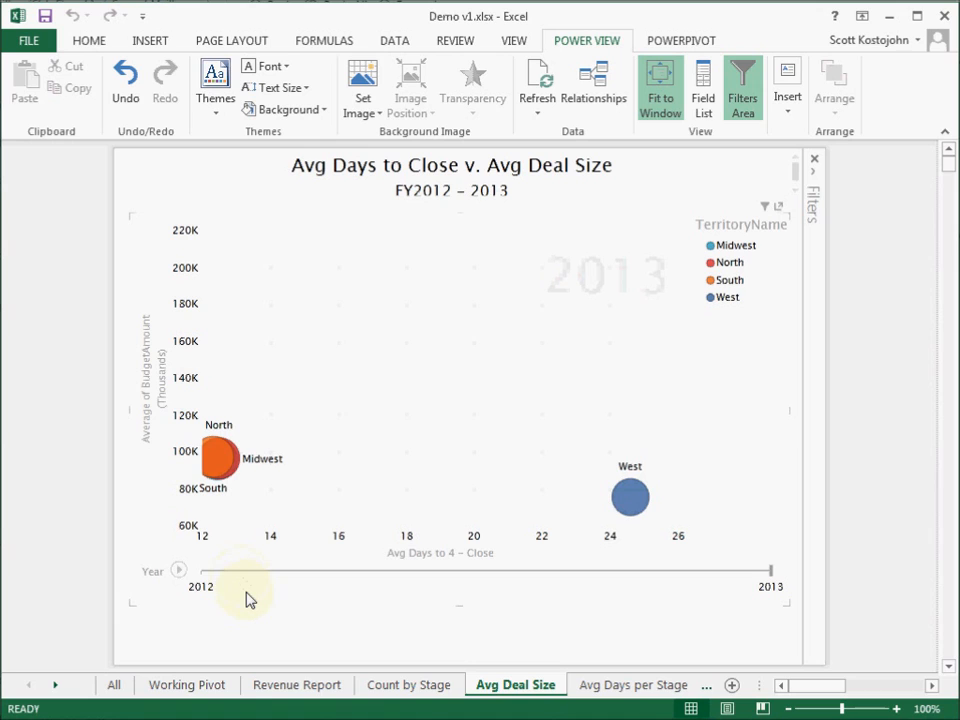
left_click(178, 571)
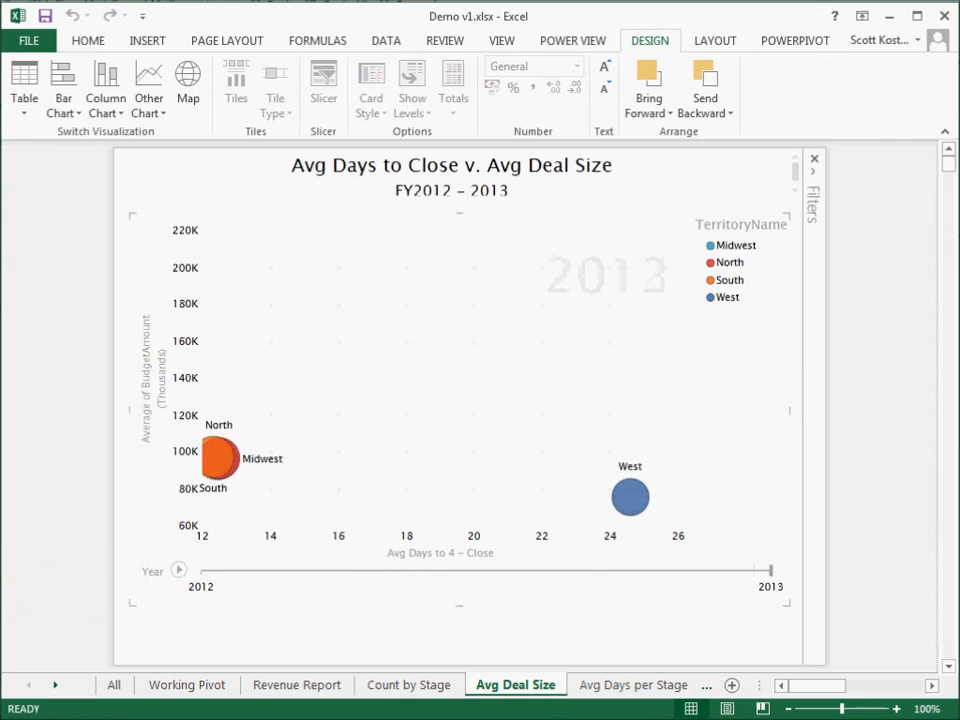
left_click(480, 368)
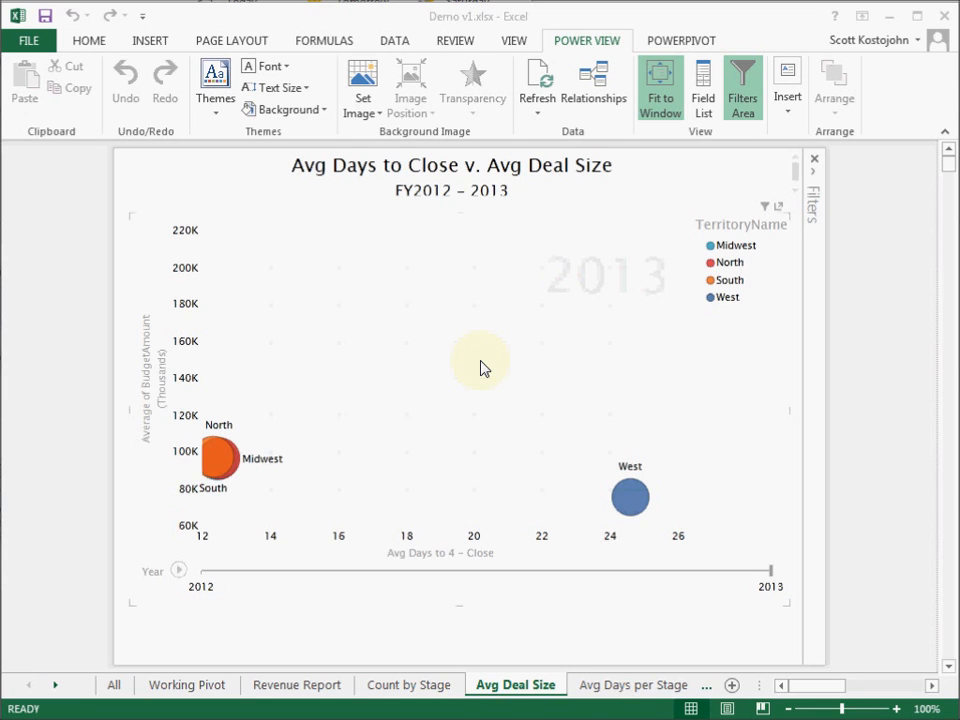
From the Revenue Report sheet, open the PowerPivot data model and add a column named Attainment Estimate to the Oppty table.
left_click(300, 688)
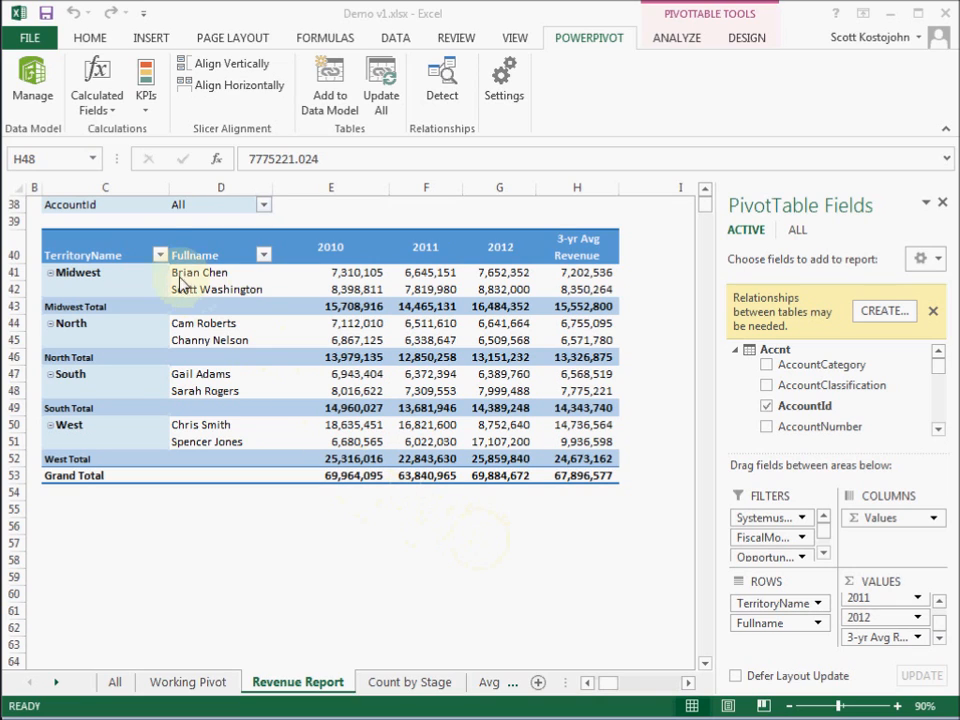
left_click(34, 82)
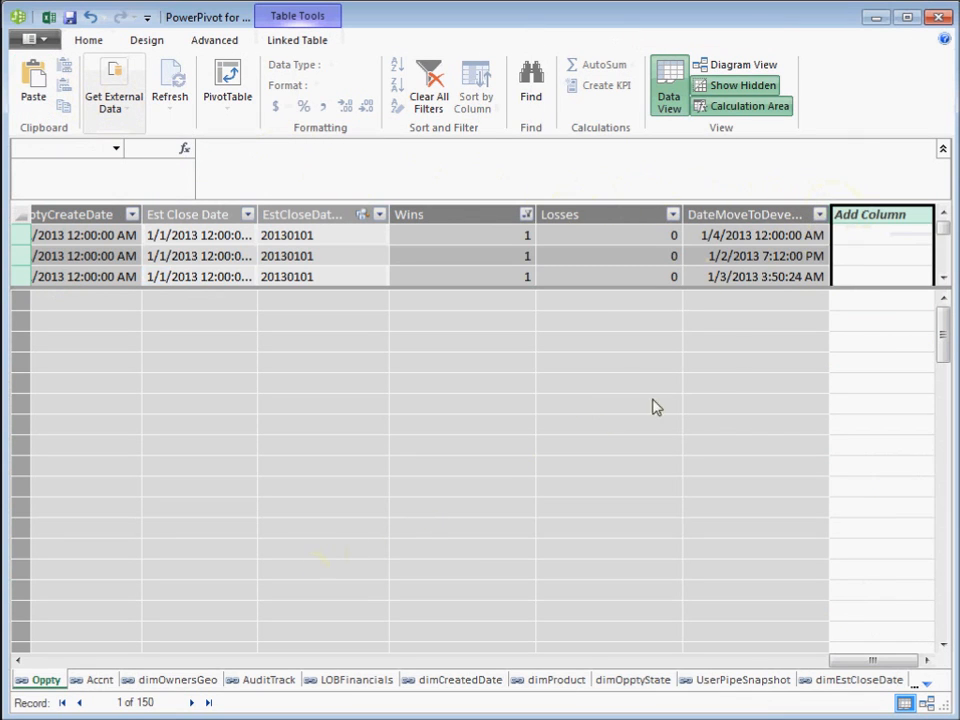
double_click(858, 215)
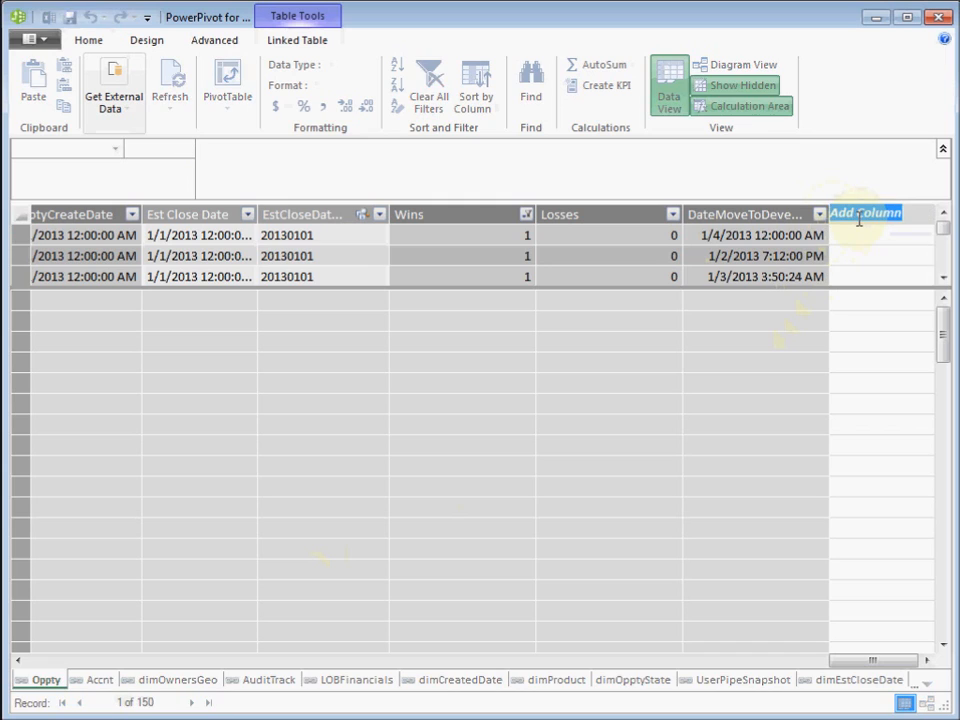
type("Atta")
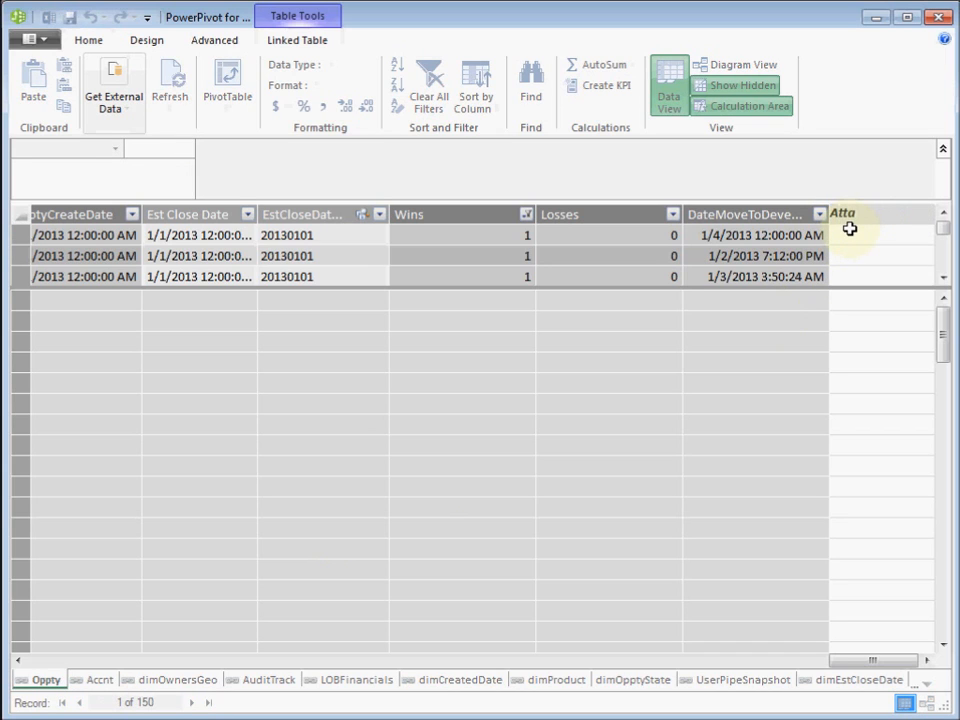
type("inment Estimate")
key("Return")
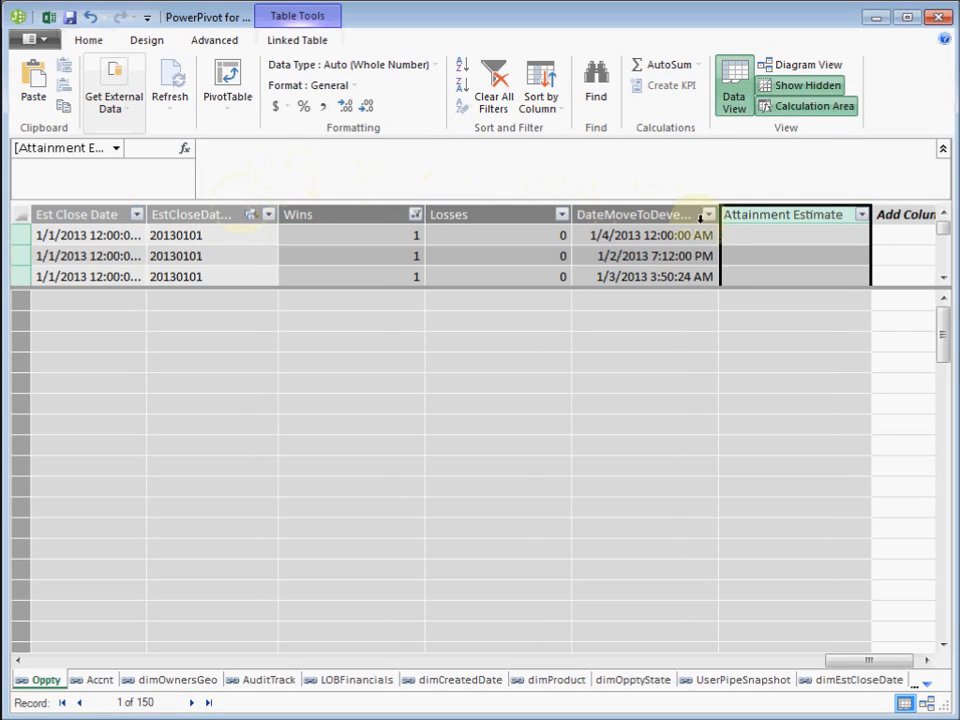
Give the Attainment Estimate column the formula =if(AND(Year([ActualCloseDate])=[CurrentYear], [state] = "Won"),[ActualValue],0)+if(AND(Year([Est Close Date])=[CurrentYear], [state] = "Open"),[EstimatedValue]*0.27,0).
left_click(733, 234)
left_click(542, 171)
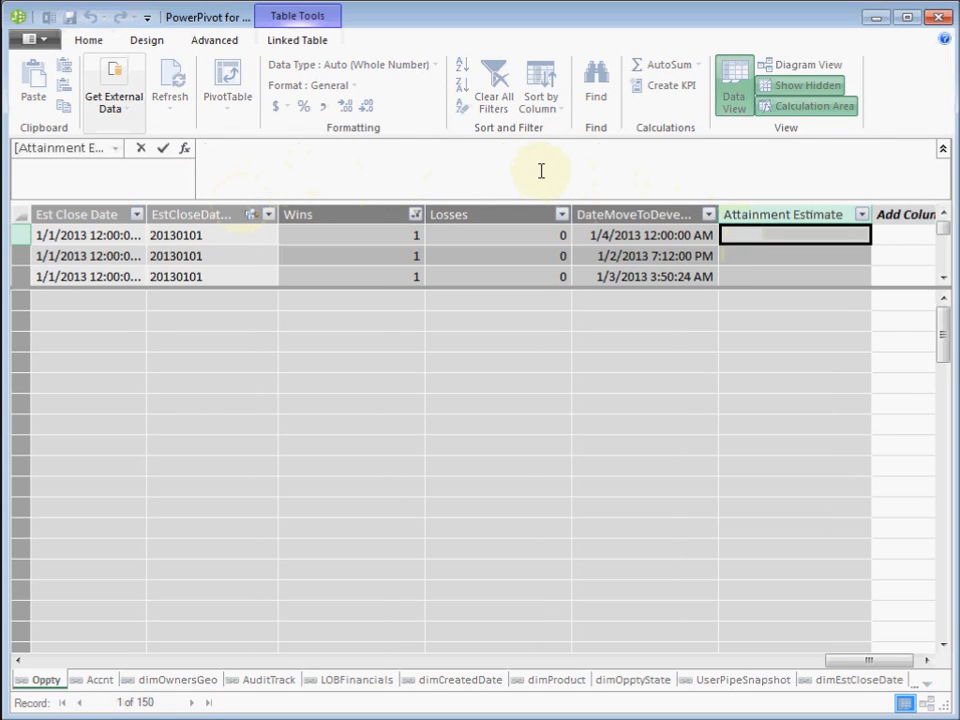
type("=if(AND(Year([ActualCloseDate])=[CurrentYear], [state] = \"Won\"),[ActualValue],0)+if(AND(Year([Est Close Date])=[CurrentYear], [state] = \"Open\"),[EstimatedValue]*0.27,0)")
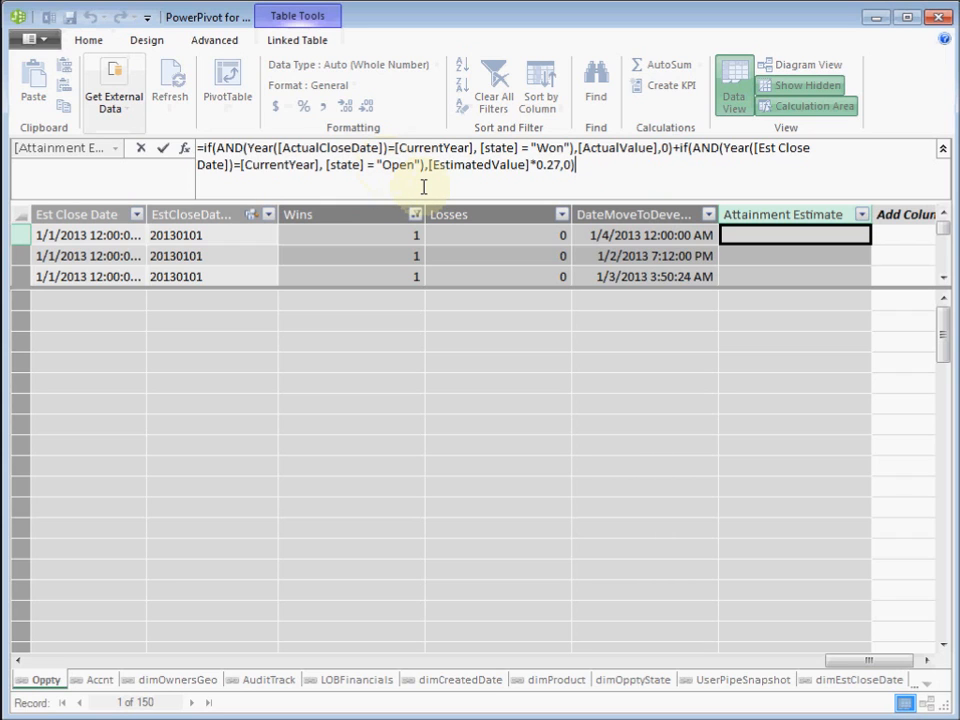
key("Return")
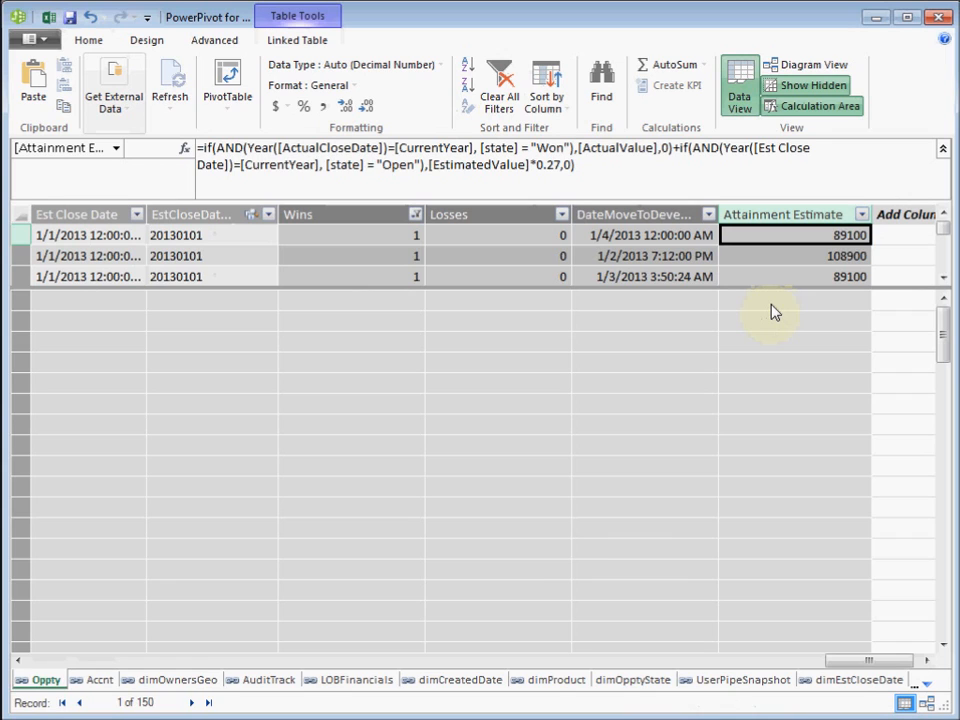
Add an AutoSum measure in the calculation area beneath the Attainment Estimate column and save the workbook.
left_click(771, 305)
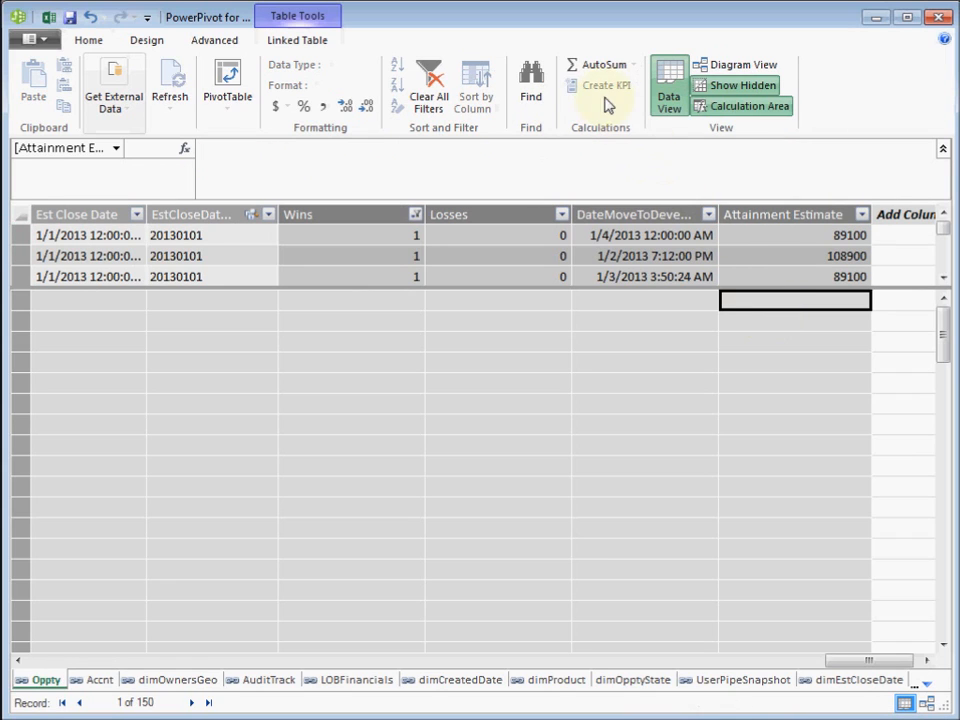
left_click(598, 64)
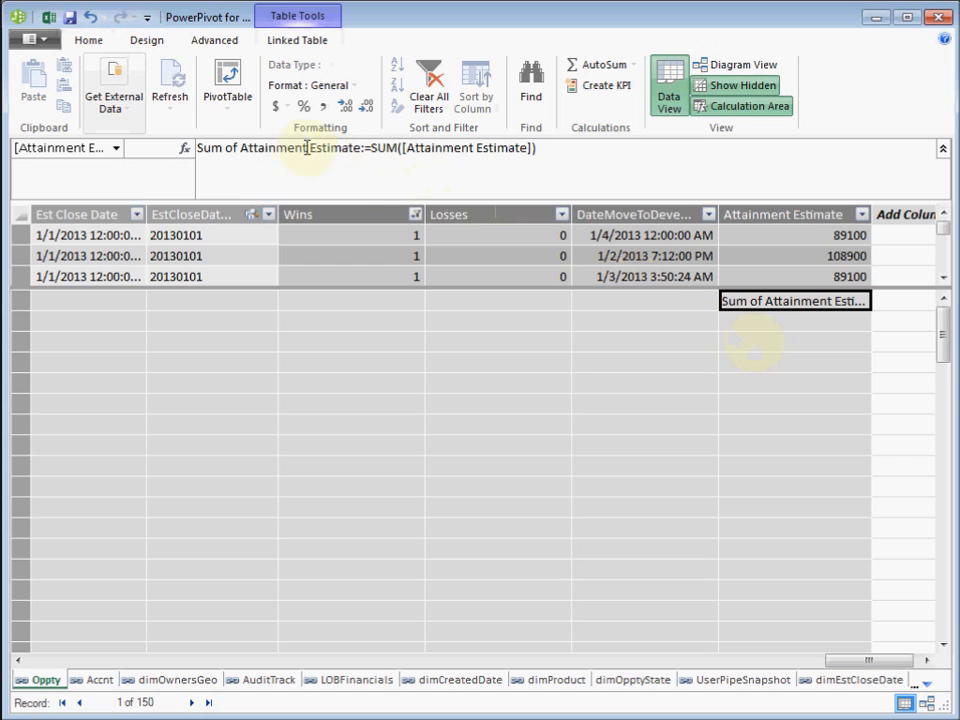
left_click(69, 19)
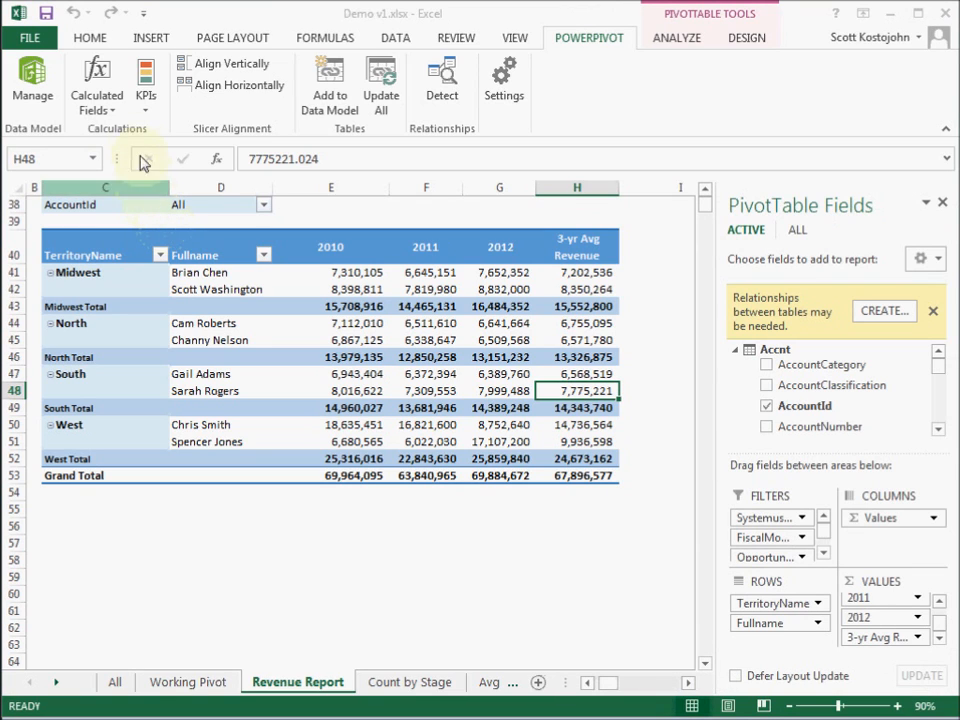
Create an Oppty calculated field named Attainment Target with formula =(month([Current Date])/12)*[3-yr Avg Revenue], check it, and remove it from the PivotTable values.
left_click(111, 119)
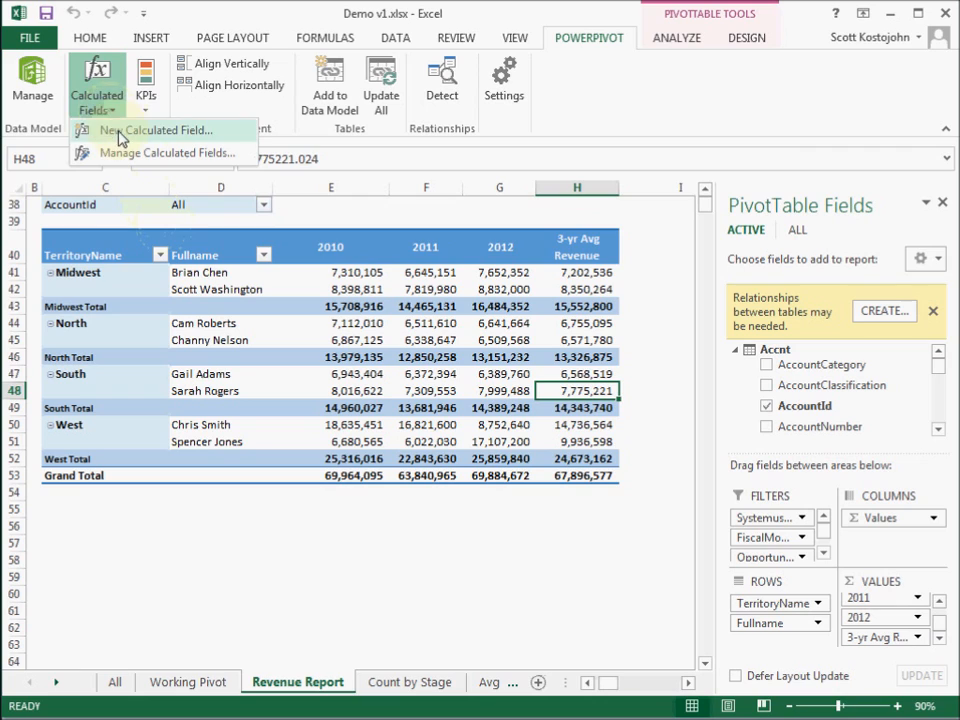
left_click(118, 133)
left_click_drag(413, 225, 331, 225)
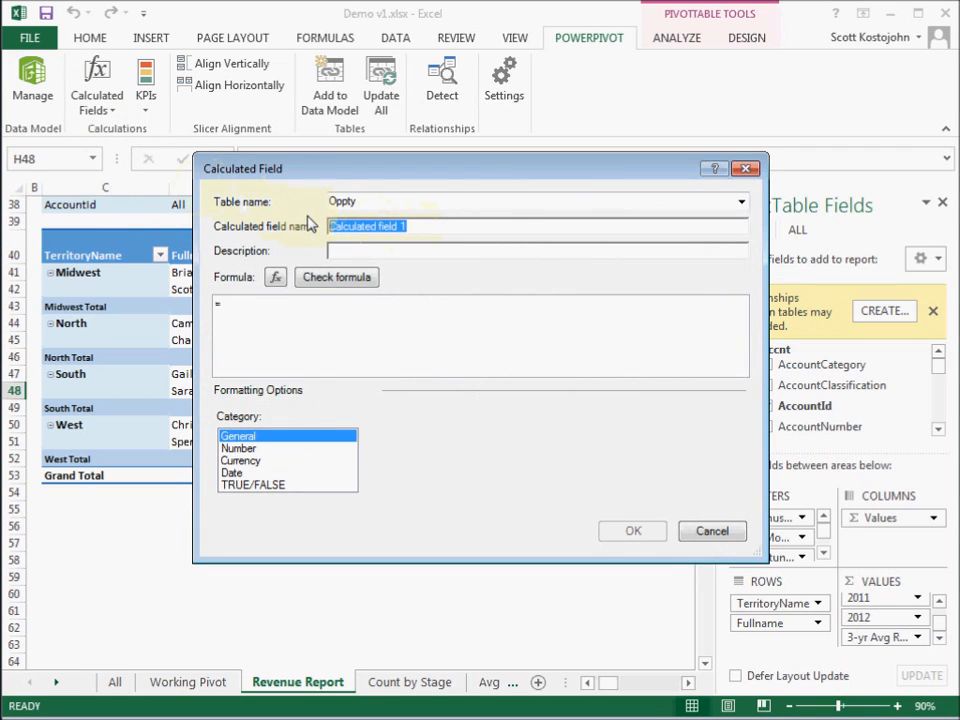
type("Attainment Target")
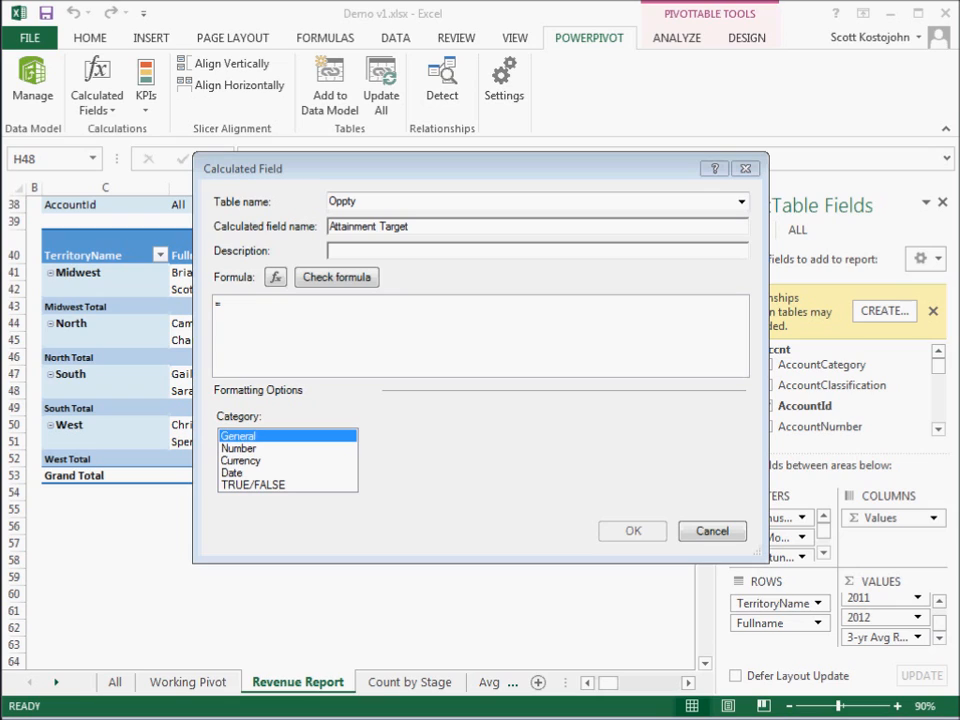
left_click(300, 340)
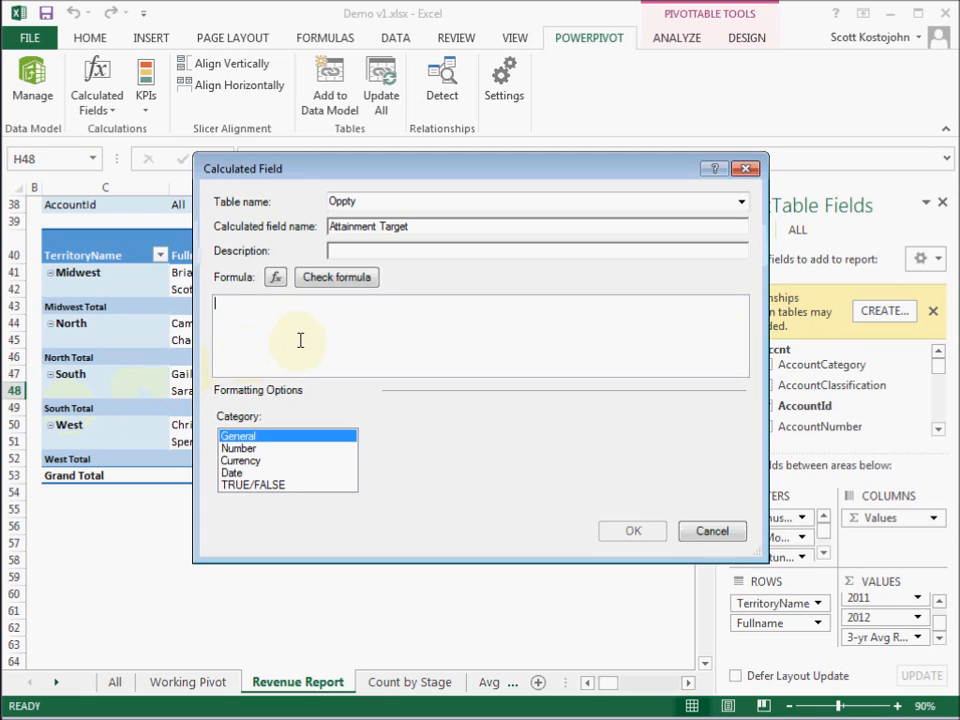
type("(month([Current Date])/12)*[3-yr Avg Revenue]")
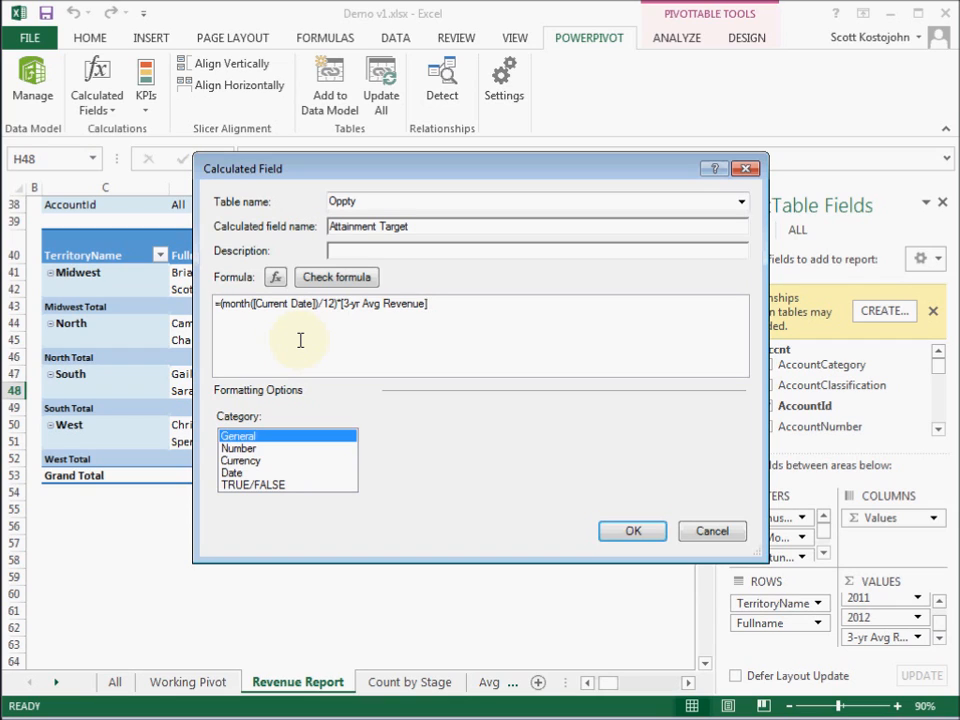
left_click(315, 280)
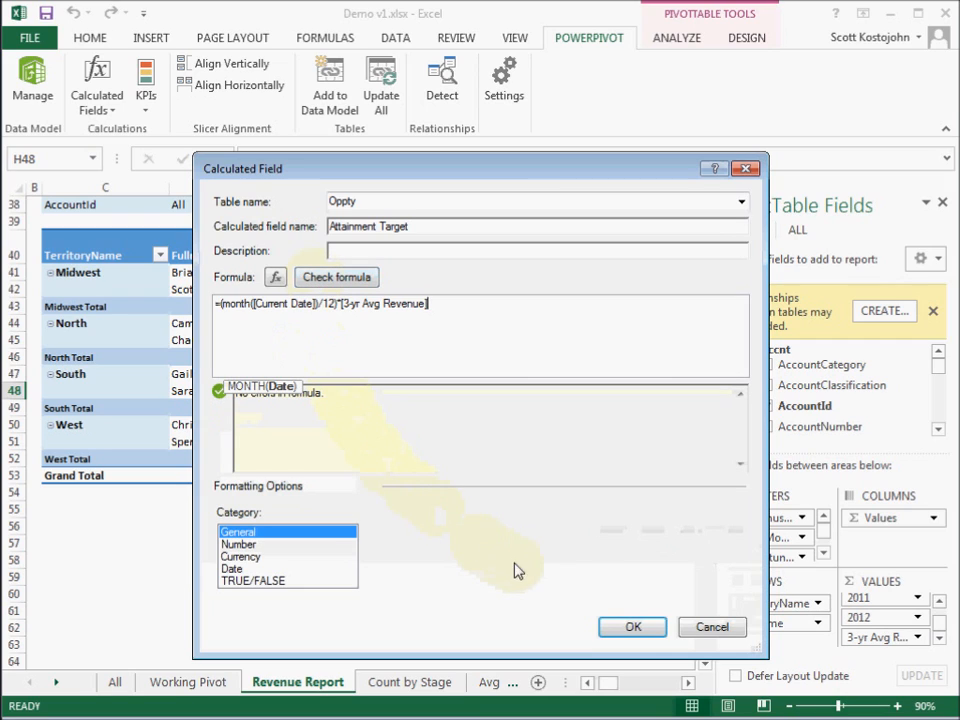
left_click(633, 628)
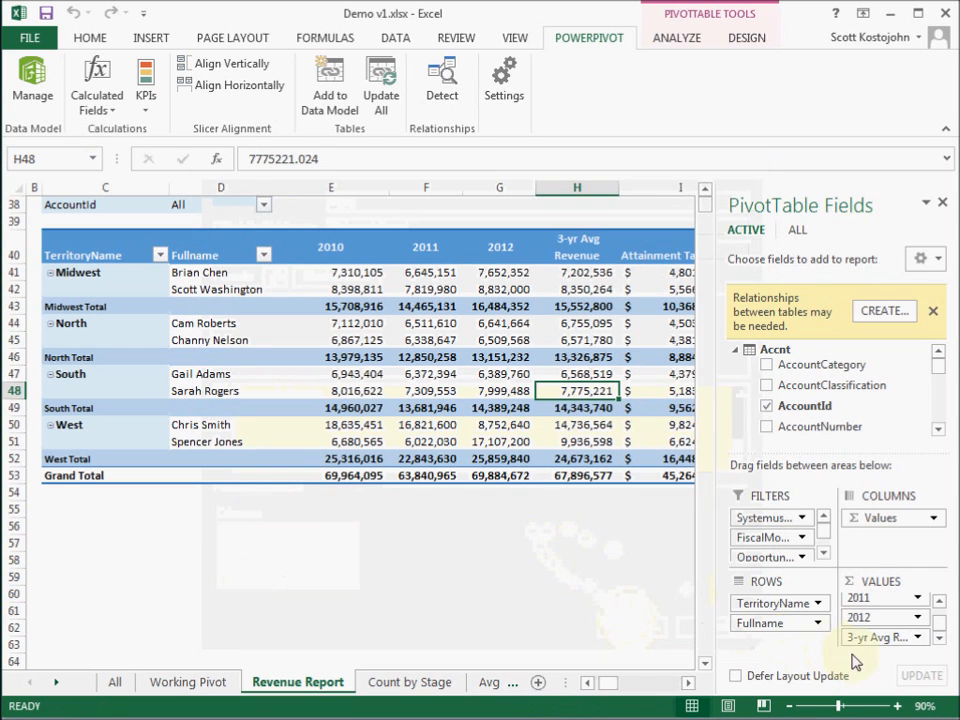
scroll(905, 635, "down", 1)
left_click_drag(908, 641, 853, 401)
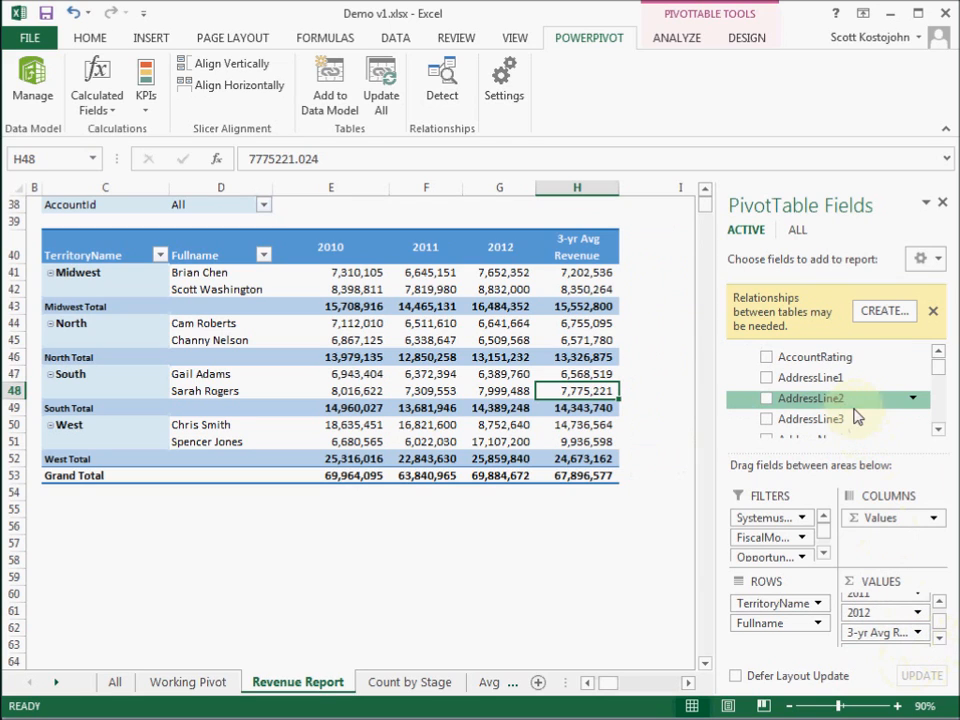
Create a KPI with Sum of Attainment Estimate as its base field and the Attainment Target calculated field as its target.
left_click(146, 110)
left_click(162, 136)
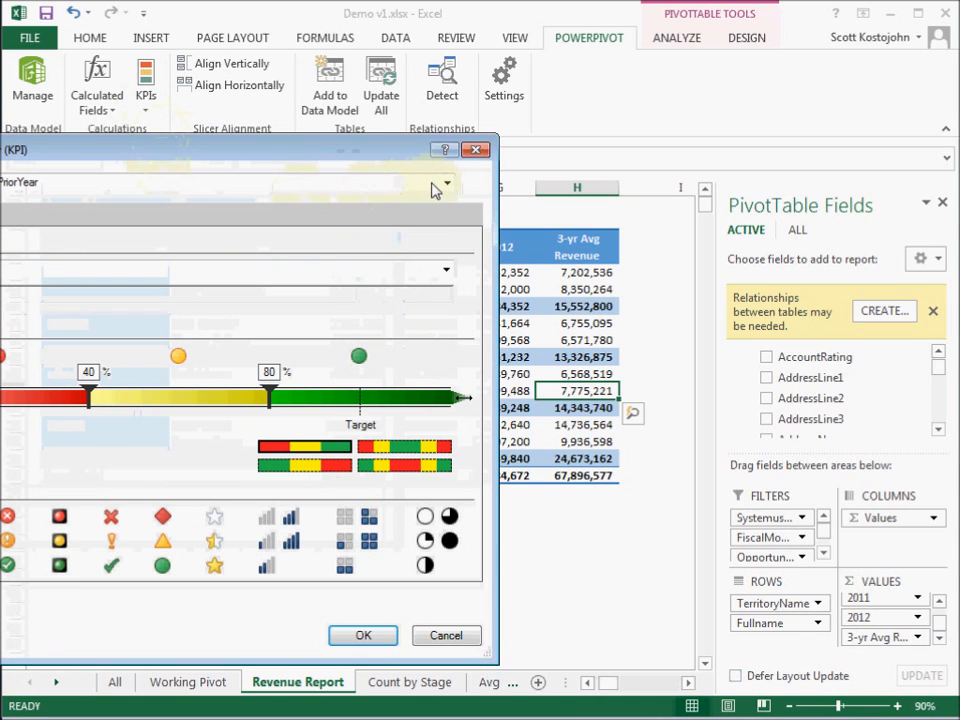
left_click(446, 186)
left_click_drag(446, 188, 450, 291)
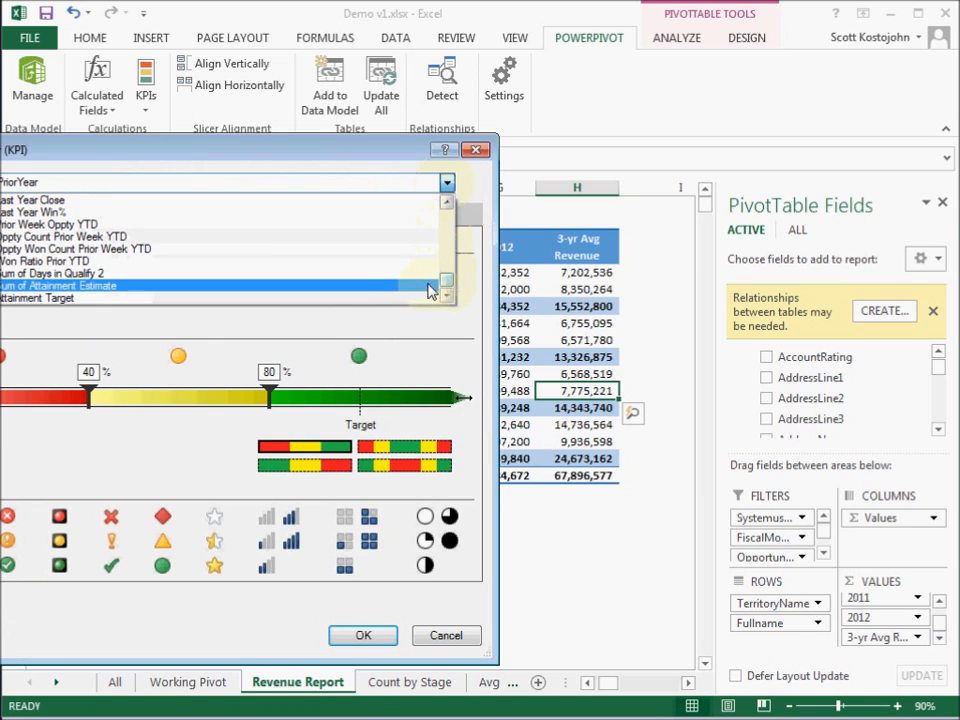
left_click(422, 287)
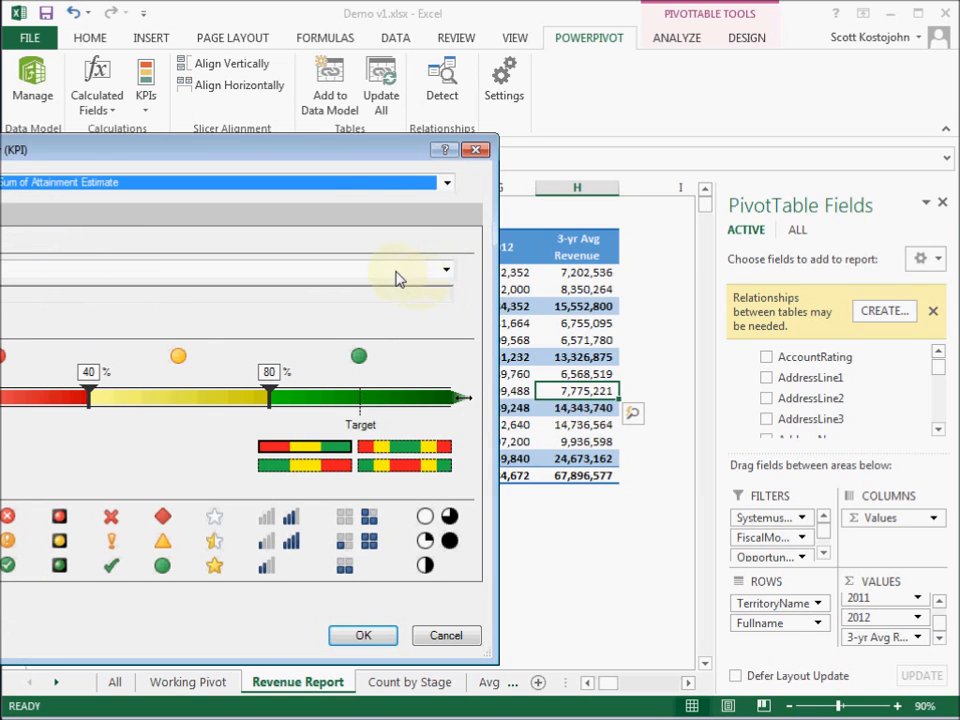
left_click(397, 275)
left_click_drag(446, 311, 446, 385)
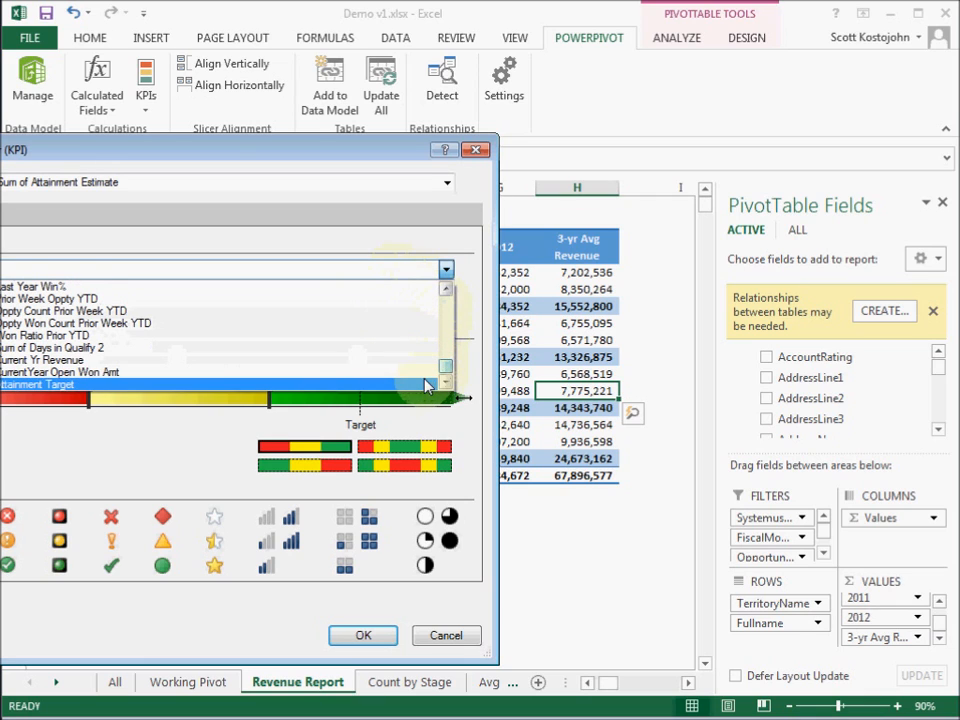
left_click(420, 387)
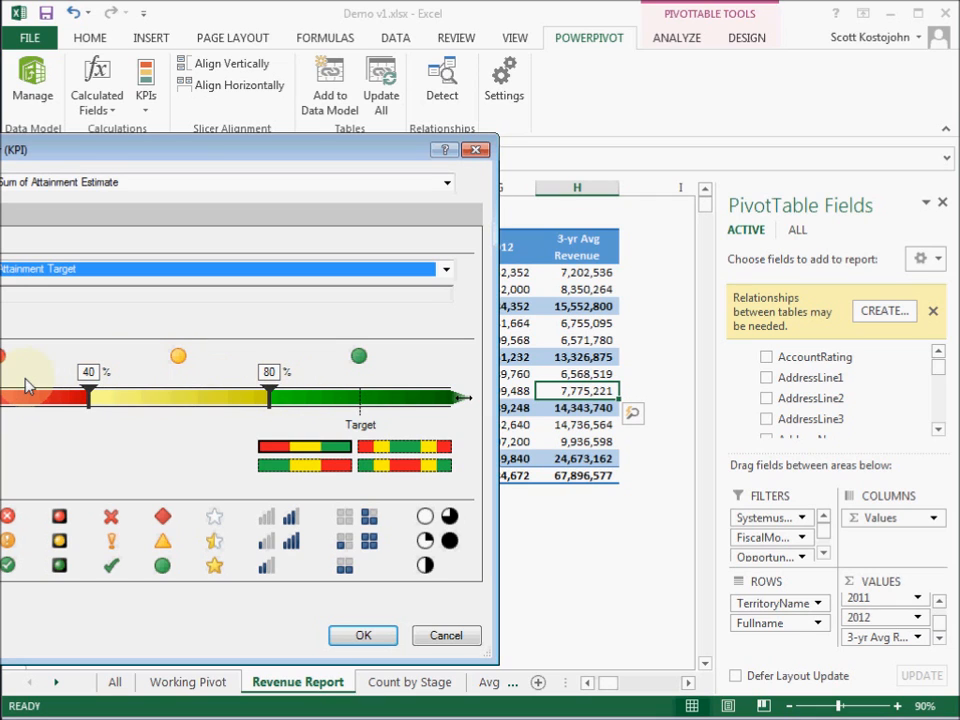
left_click(345, 642)
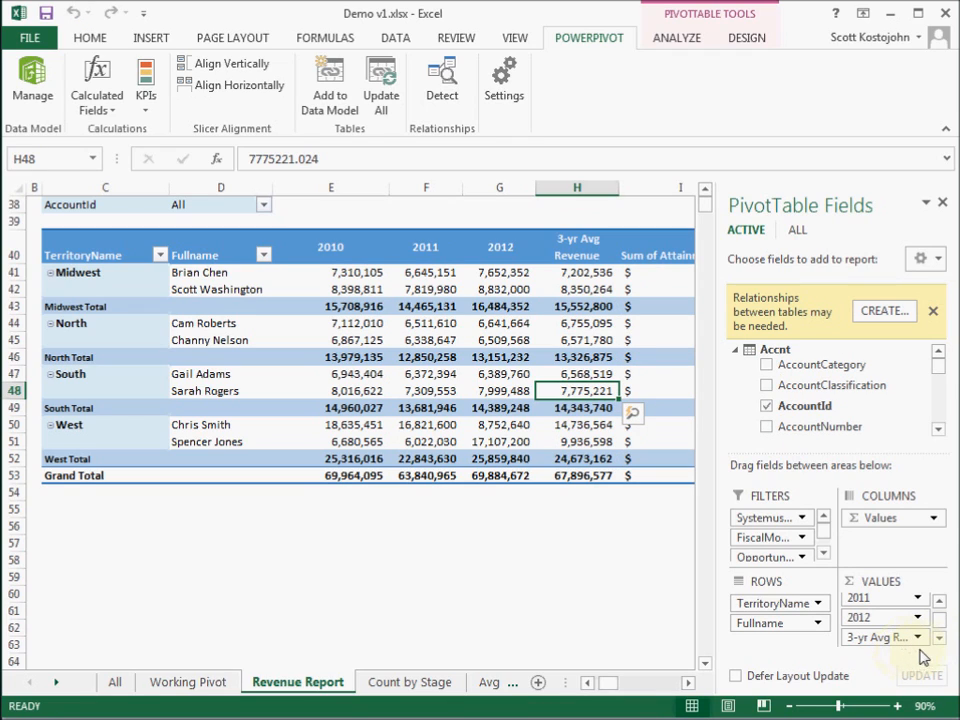
Replace the Sum of Attainment Estimate value in the PivotTable with that KPI's Status and dismiss the table relationships notice.
scroll(900, 640, "down", 1)
left_click_drag(898, 636, 846, 397)
scroll(900, 400, "down", 1)
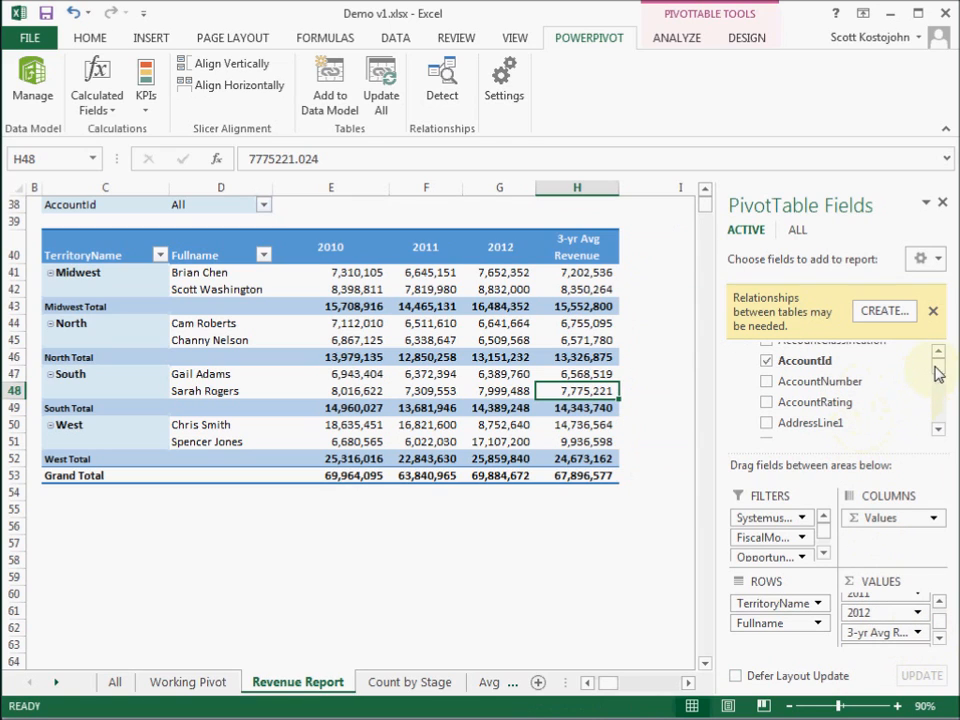
left_click_drag(937, 412, 937, 424)
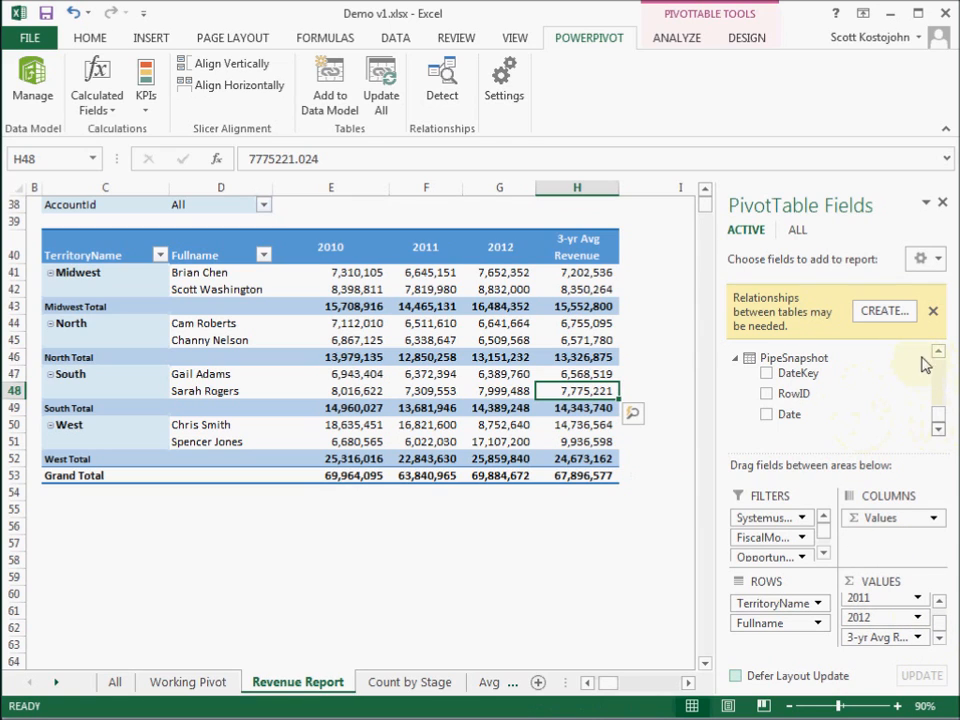
left_click(932, 312)
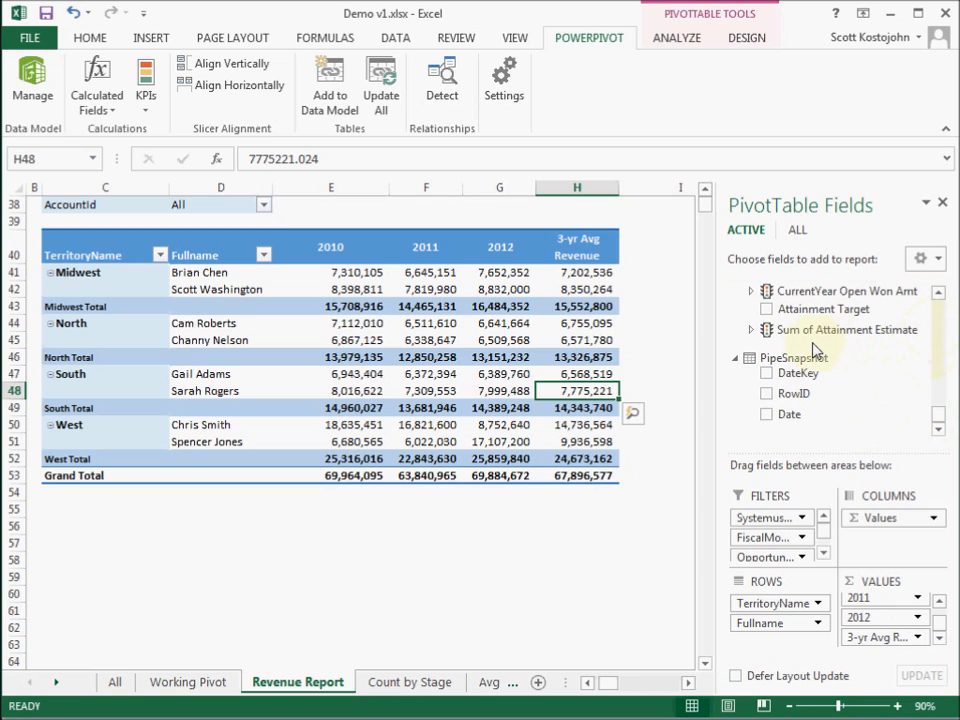
left_click(752, 330)
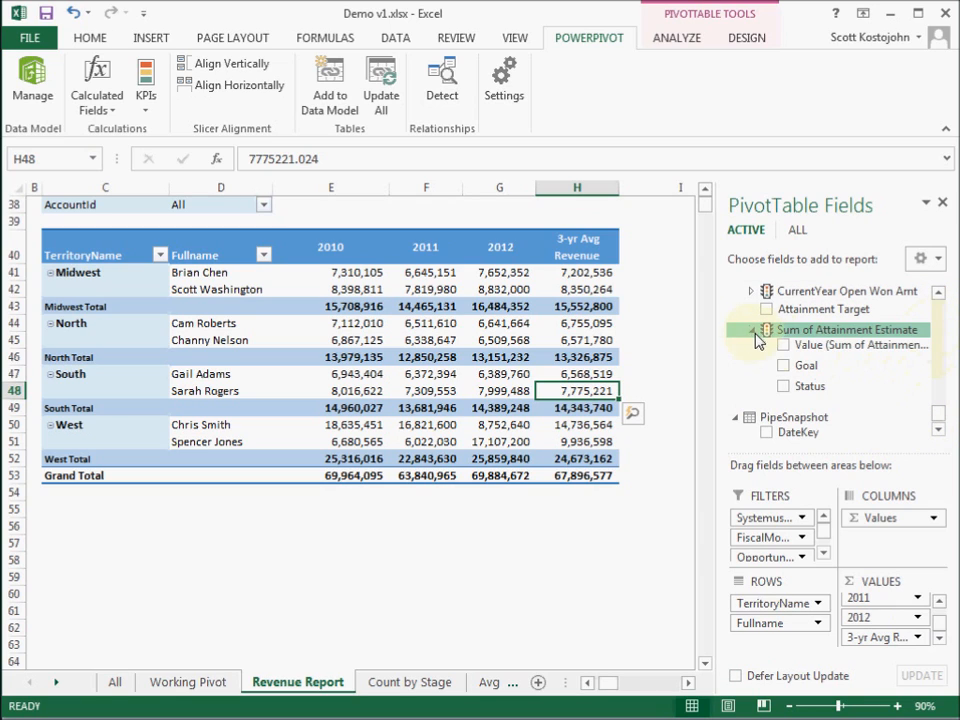
left_click_drag(797, 344, 878, 640)
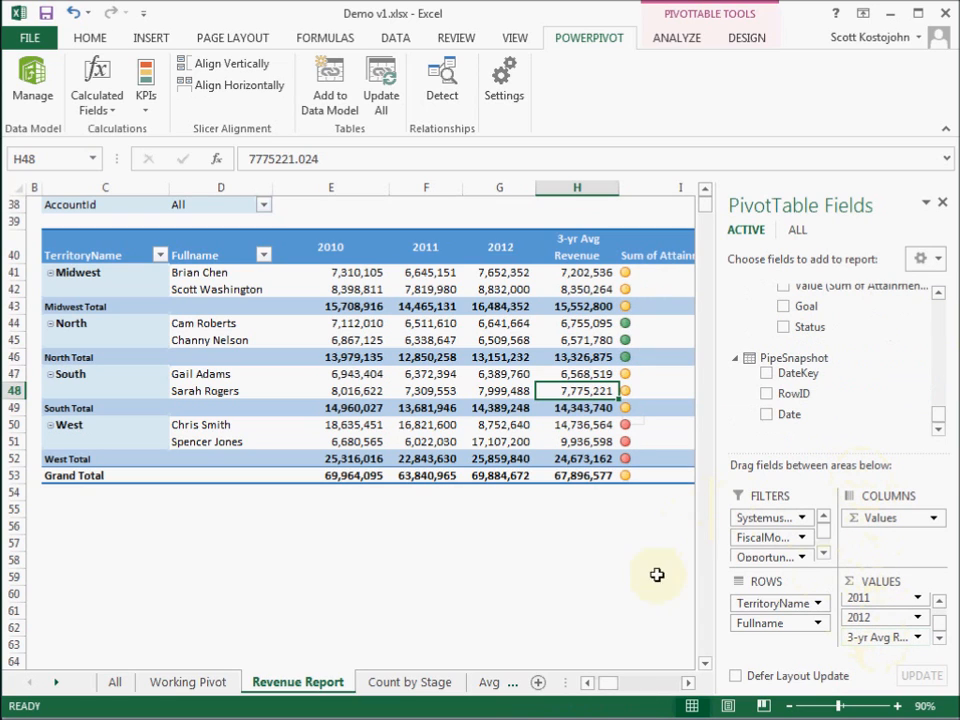
Hide the PivotTable field list and narrow column I to little more than the width of the KPI status icons.
left_click(941, 205)
left_click_drag(742, 192, 643, 208)
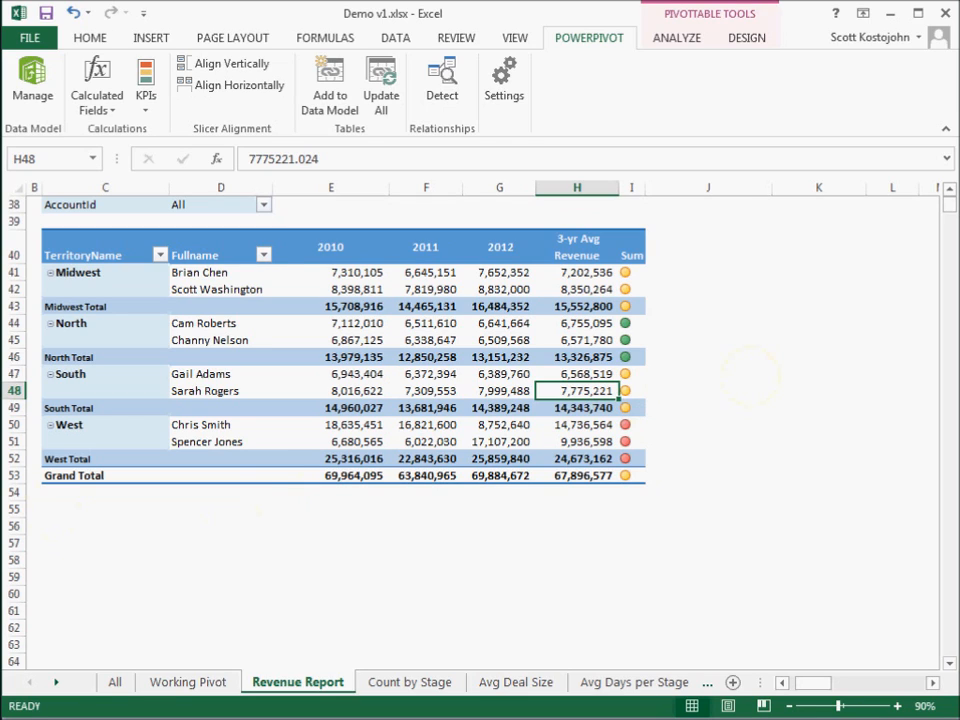
key("Up")
key("Up")
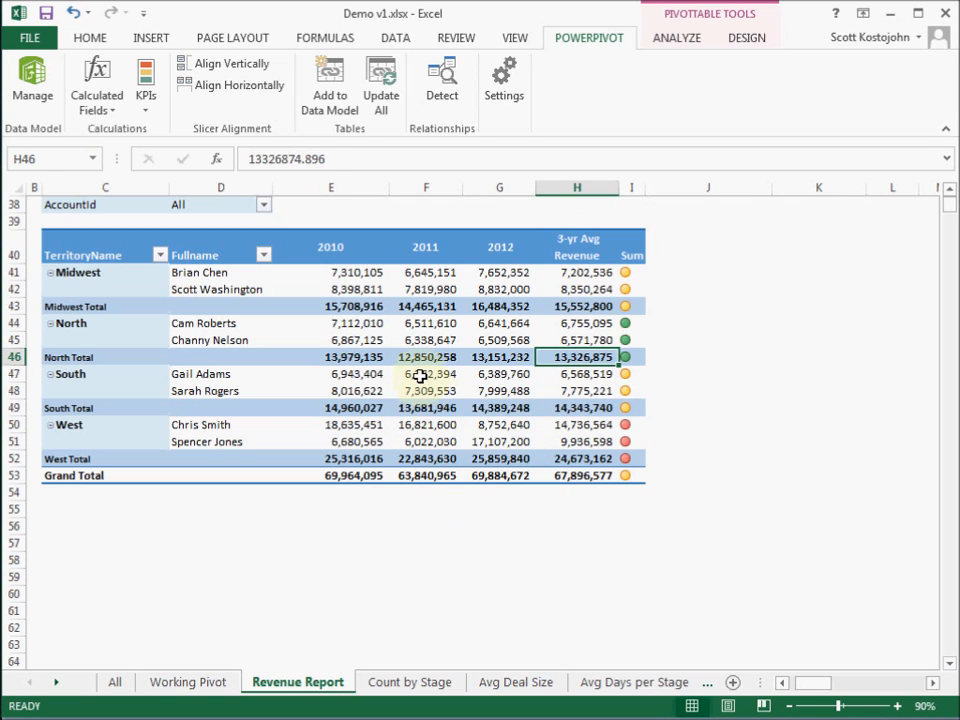
Show the PivotTable field list again and collapse the Accnt, dimCreatedDate and dimOpptyState tables.
right_click(423, 376)
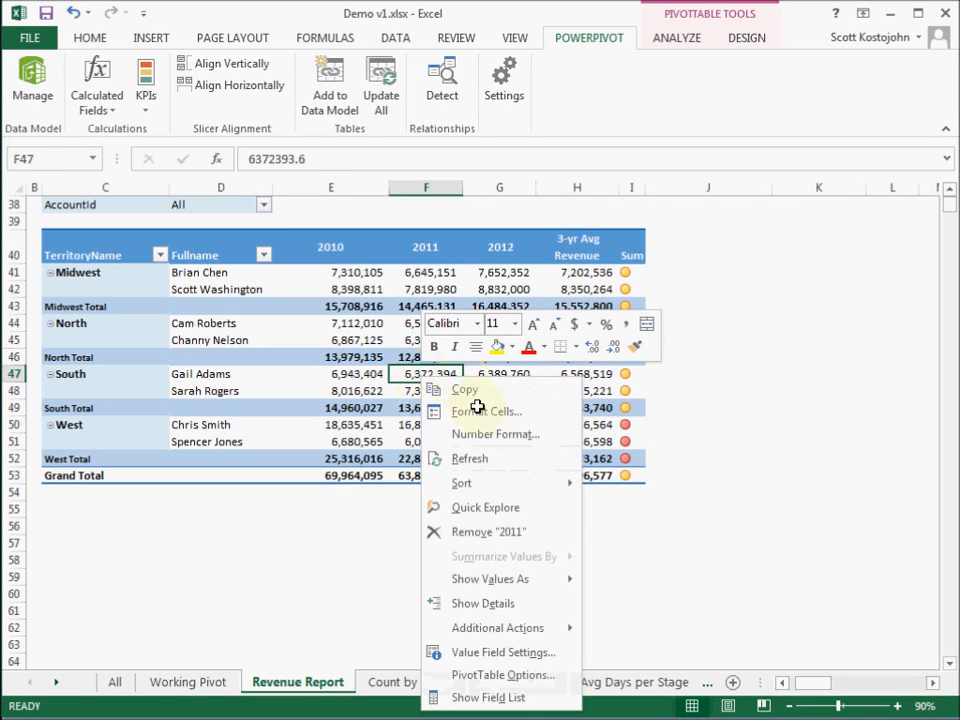
left_click(518, 700)
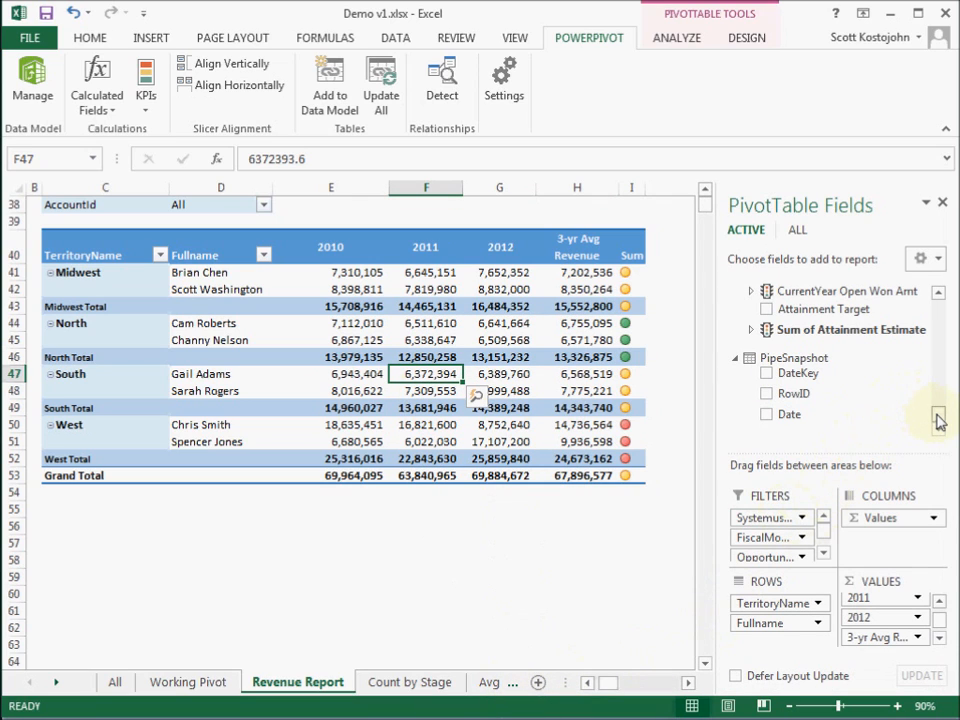
left_click_drag(938, 390, 937, 367)
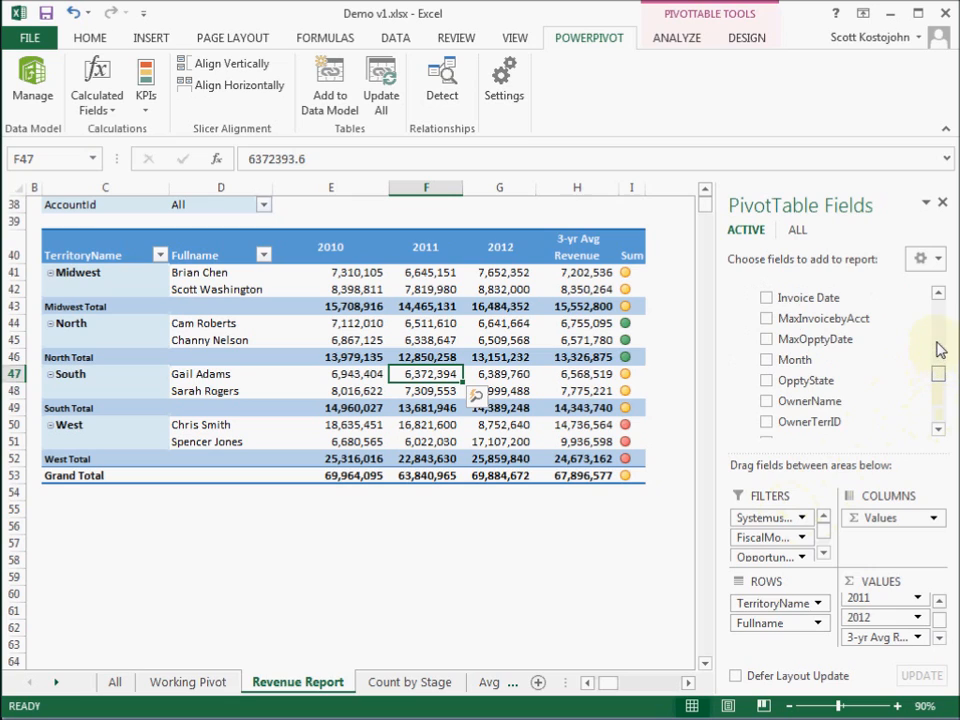
left_click_drag(940, 320, 942, 314)
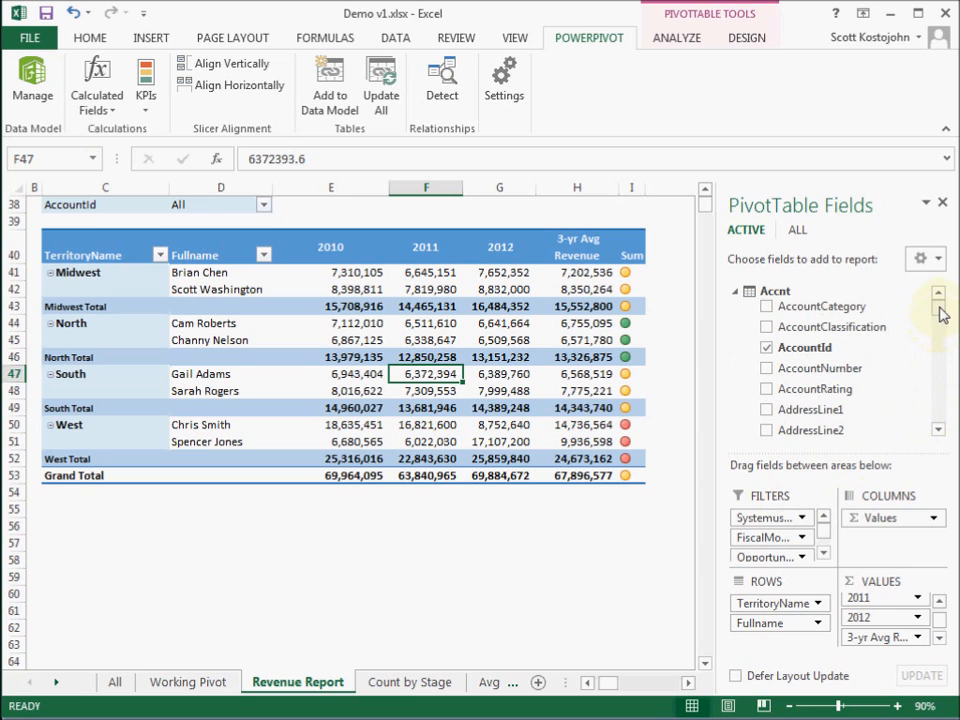
left_click(737, 292)
left_click(736, 320)
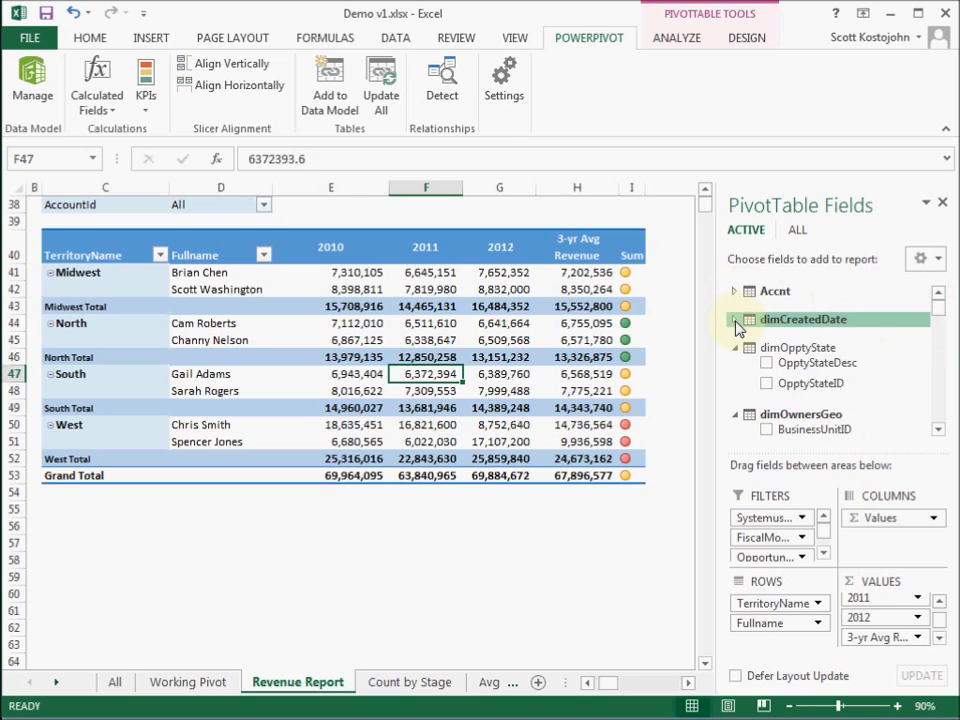
left_click(736, 347)
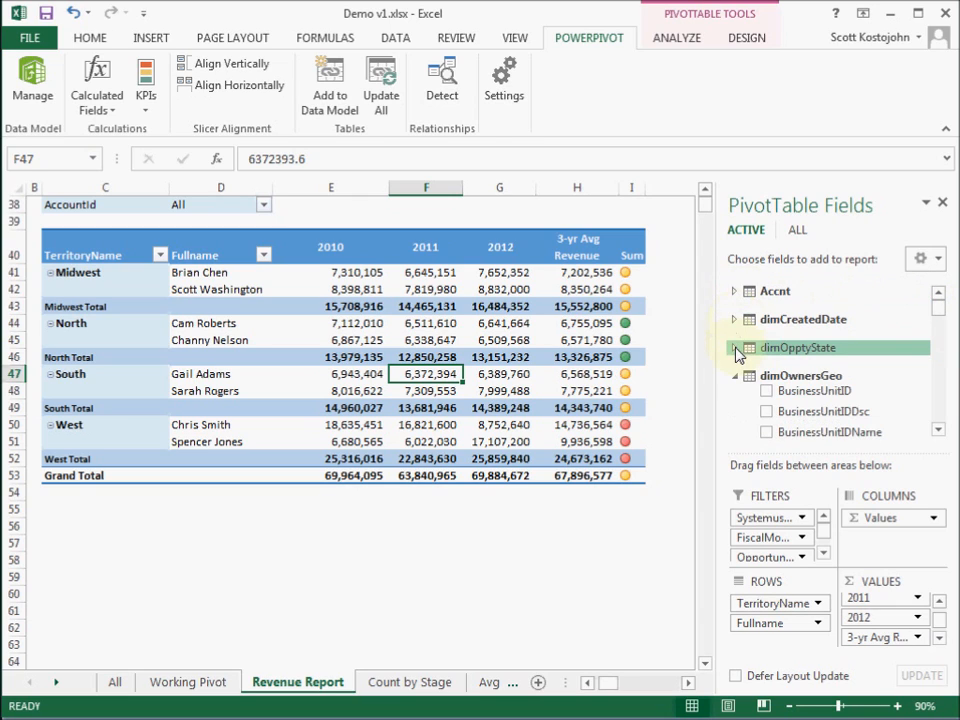
List all tables of the model and add ProductName from dimProduct to the PivotTable rows below Fullname.
left_click(797, 231)
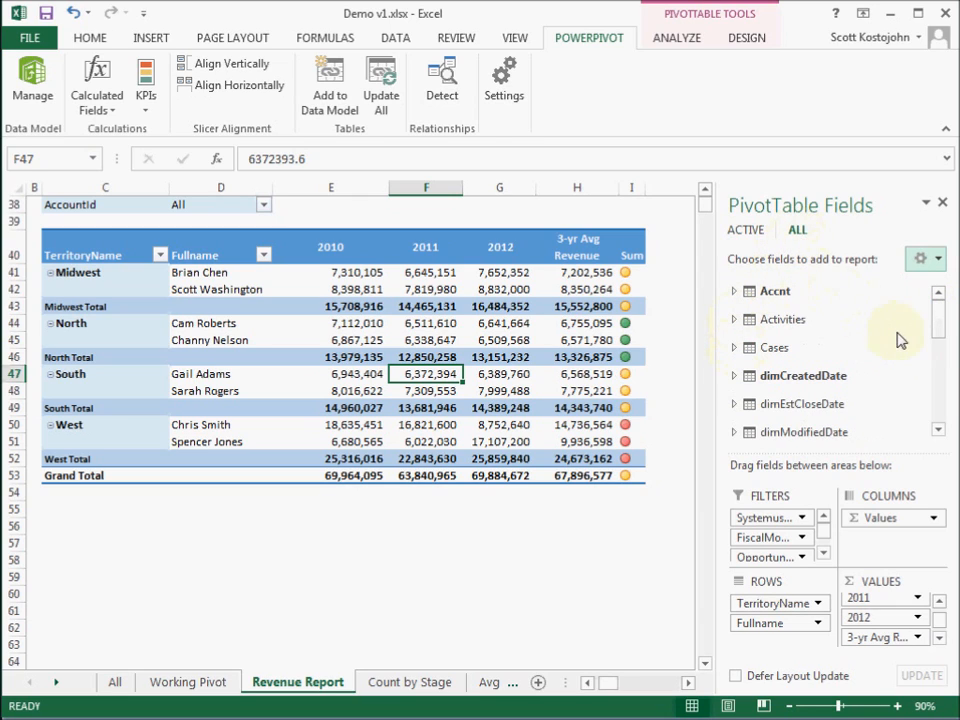
left_click_drag(938, 336, 937, 356)
left_click(735, 400)
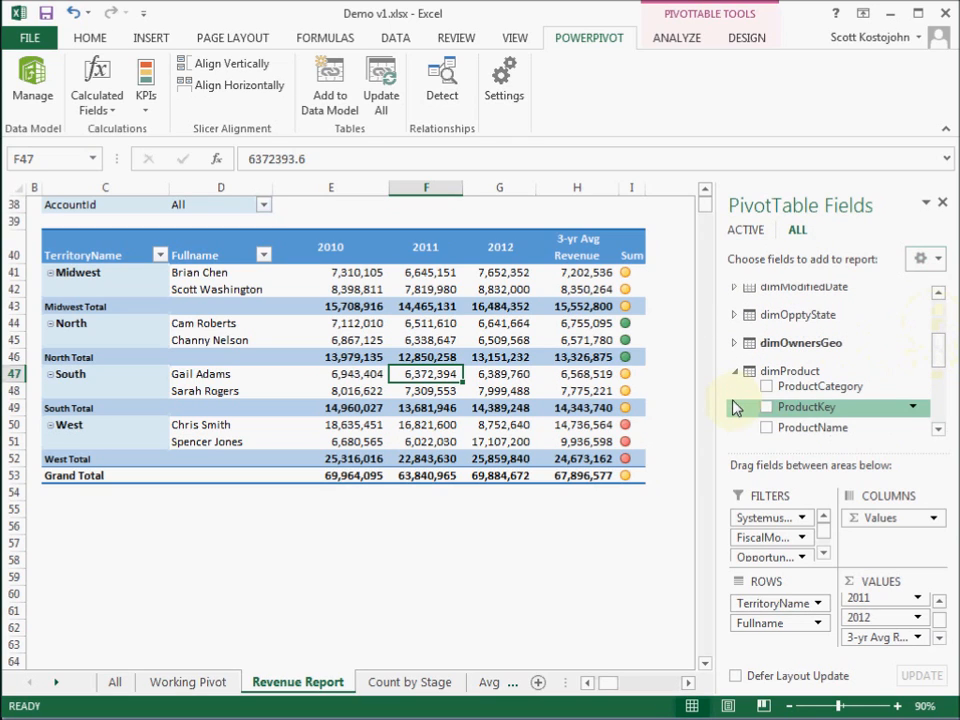
left_click(938, 429)
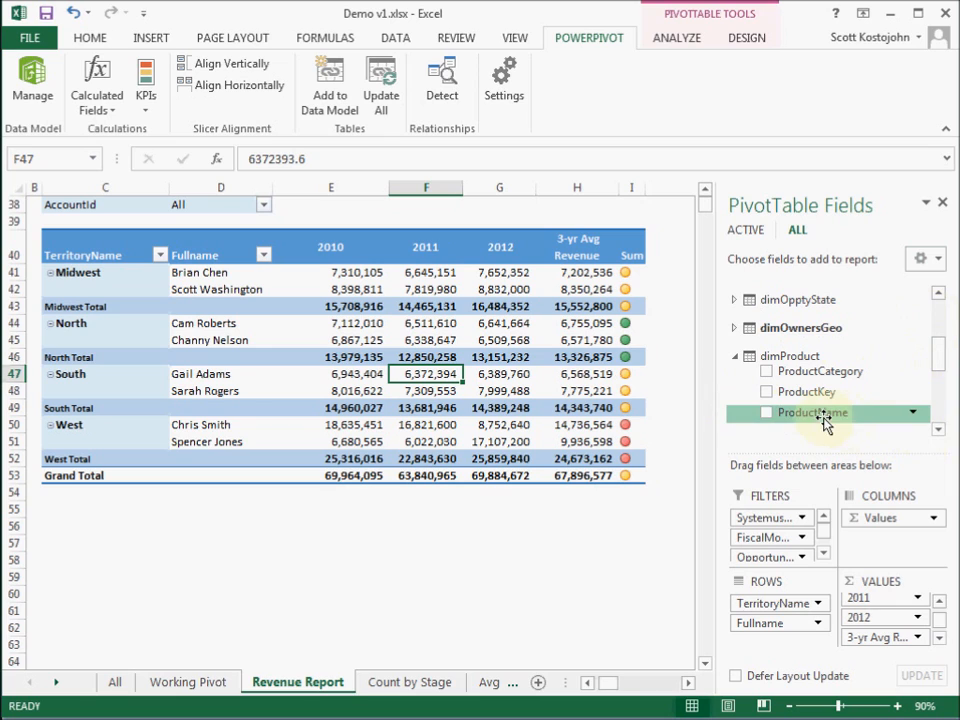
left_click_drag(822, 422, 762, 645)
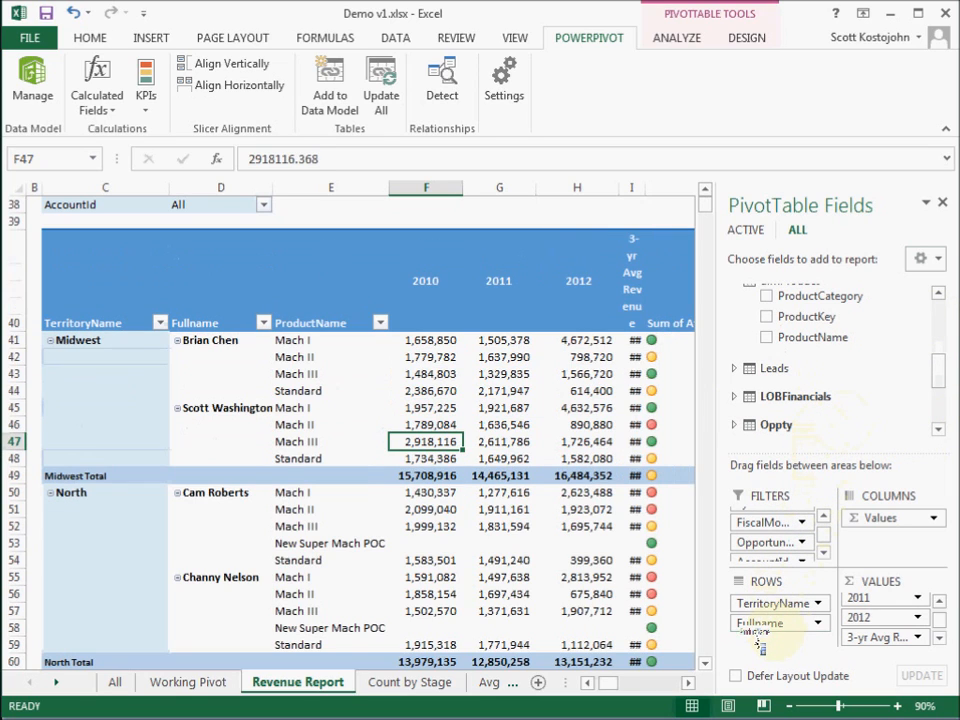
Hide the field list and widen column I so the 3-yr Avg Revenue figures fit.
left_click(942, 205)
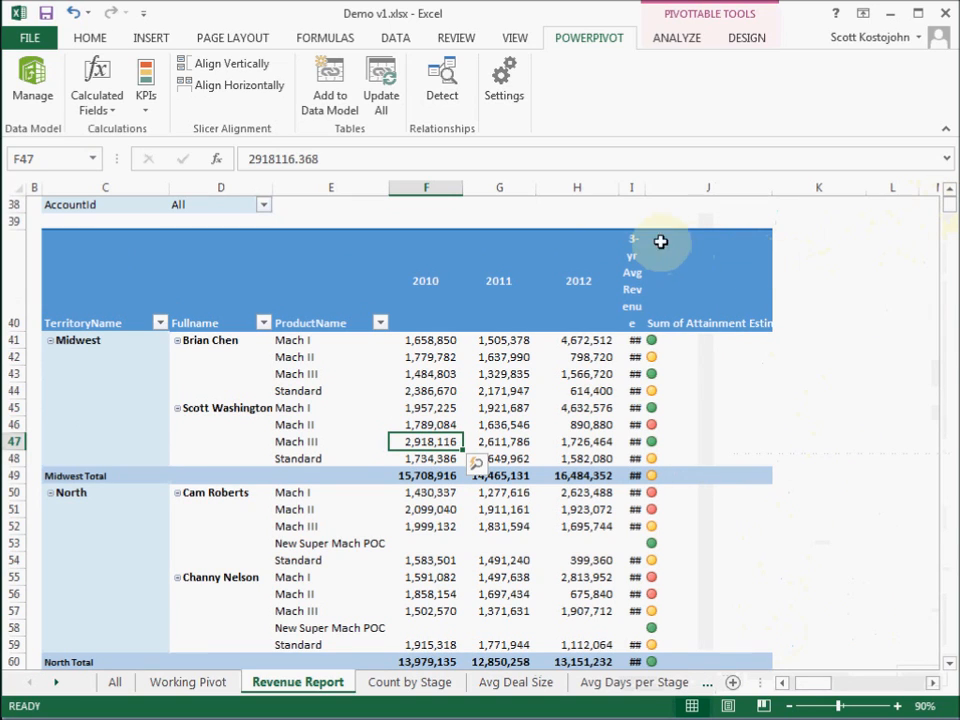
left_click_drag(647, 191, 709, 191)
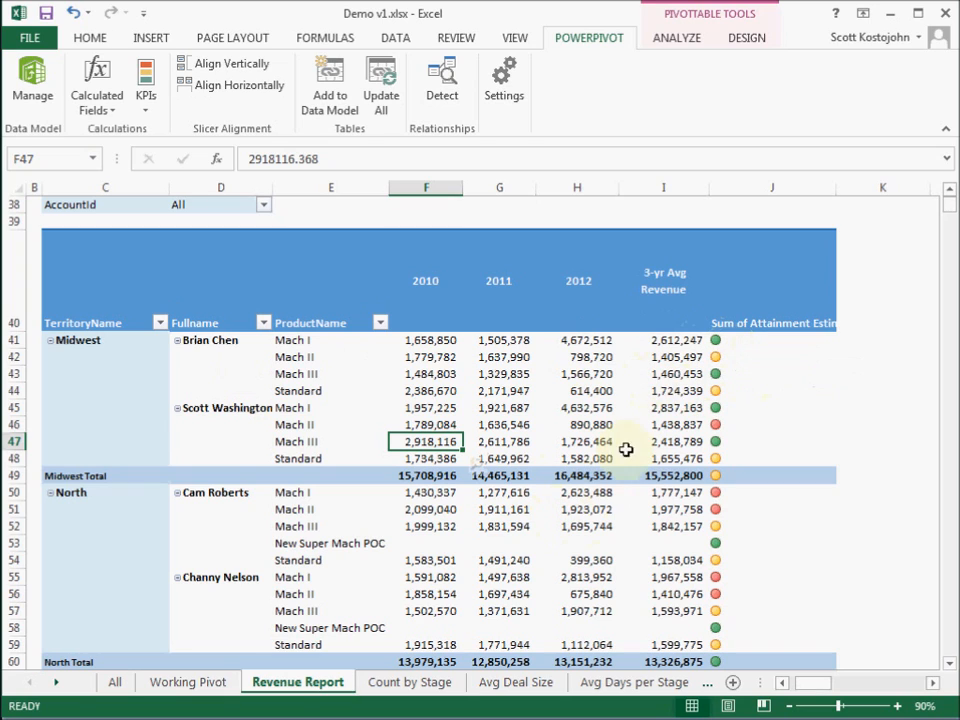
mouse_move(672, 381)
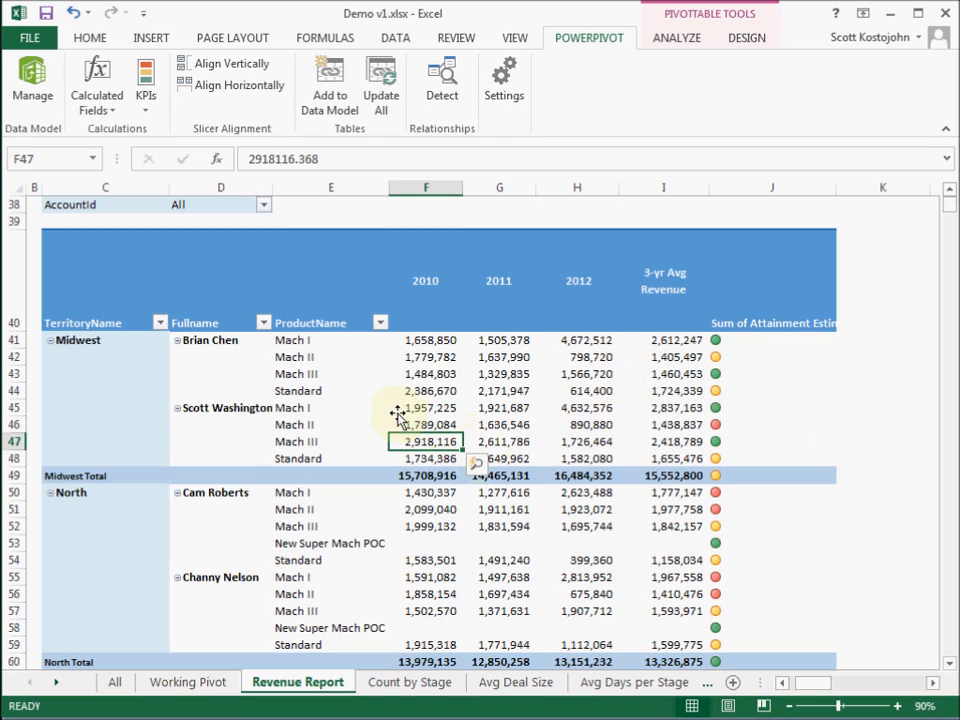
mouse_move(327, 362)
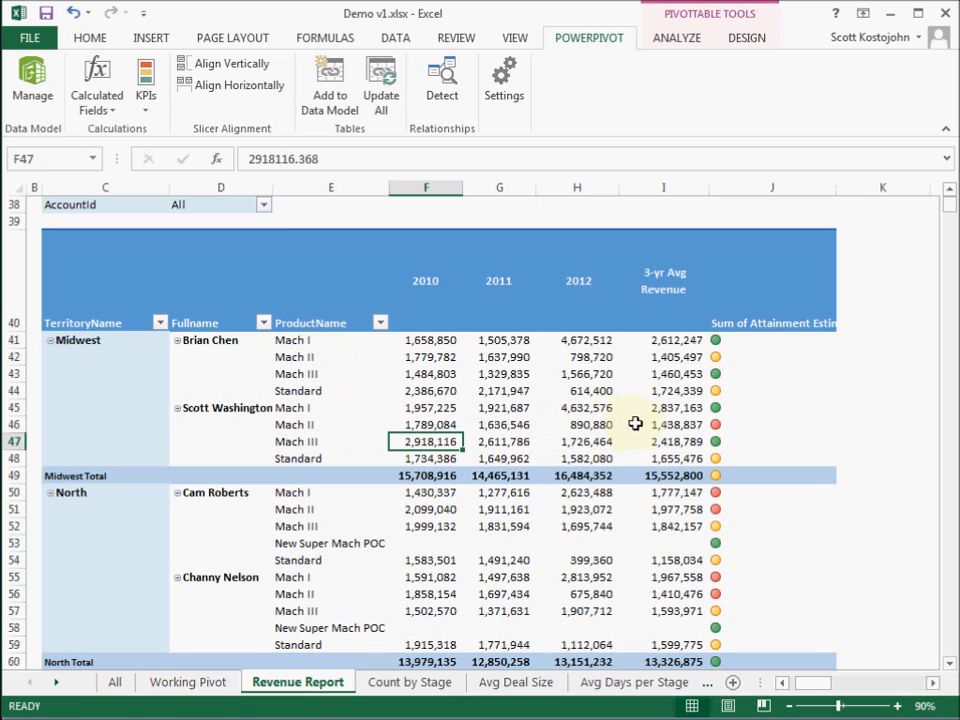
Show the PivotTable field list again and remove ProductName from the PivotTable rows.
mouse_move(724, 423)
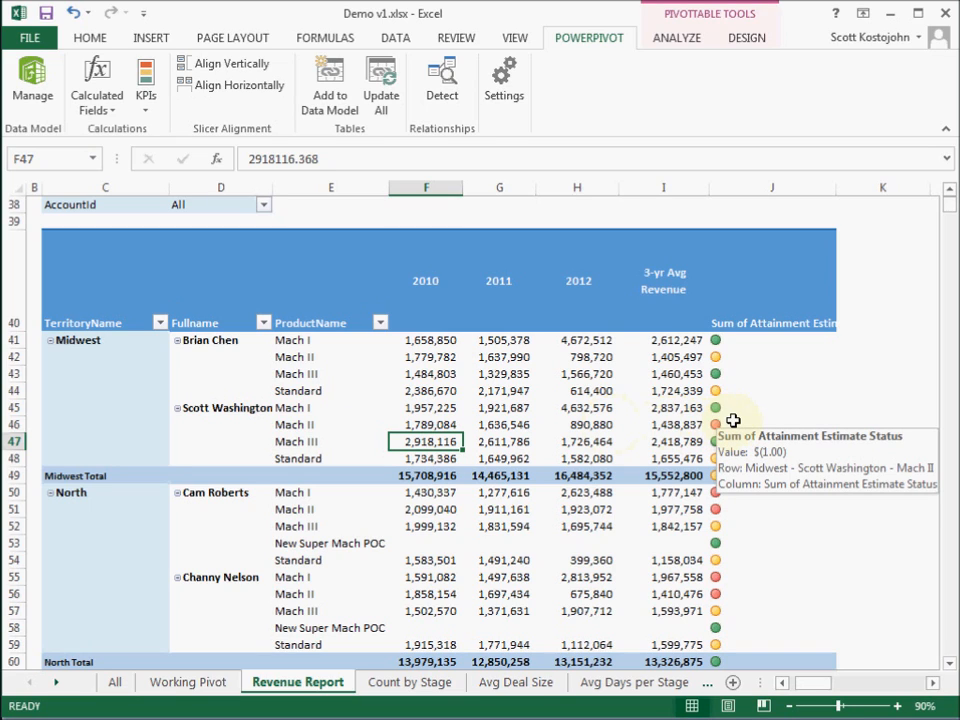
mouse_move(753, 364)
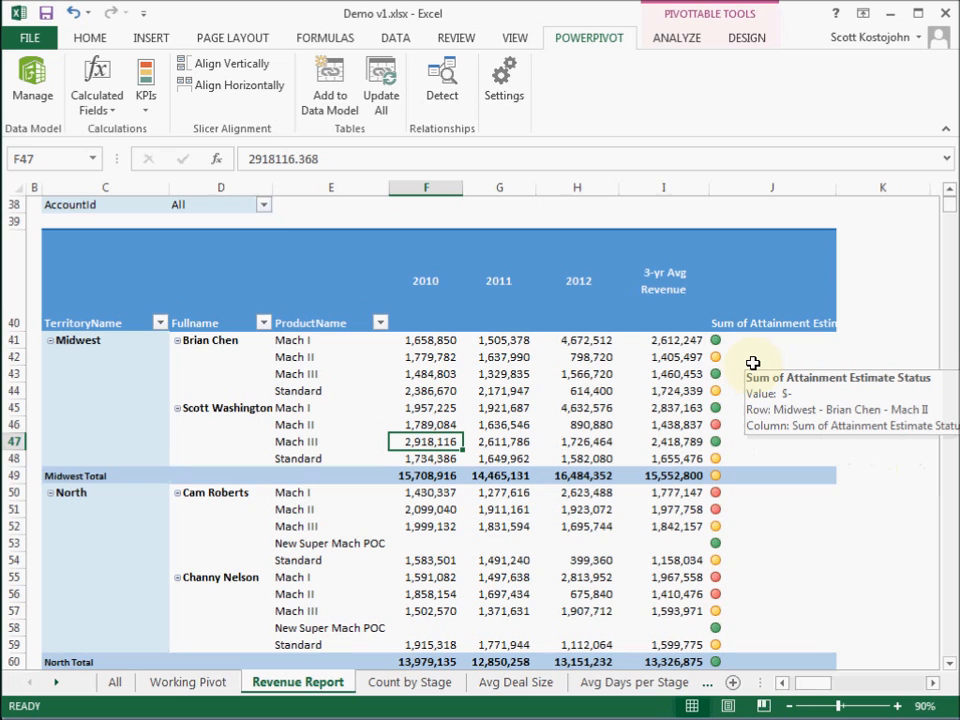
right_click(583, 403)
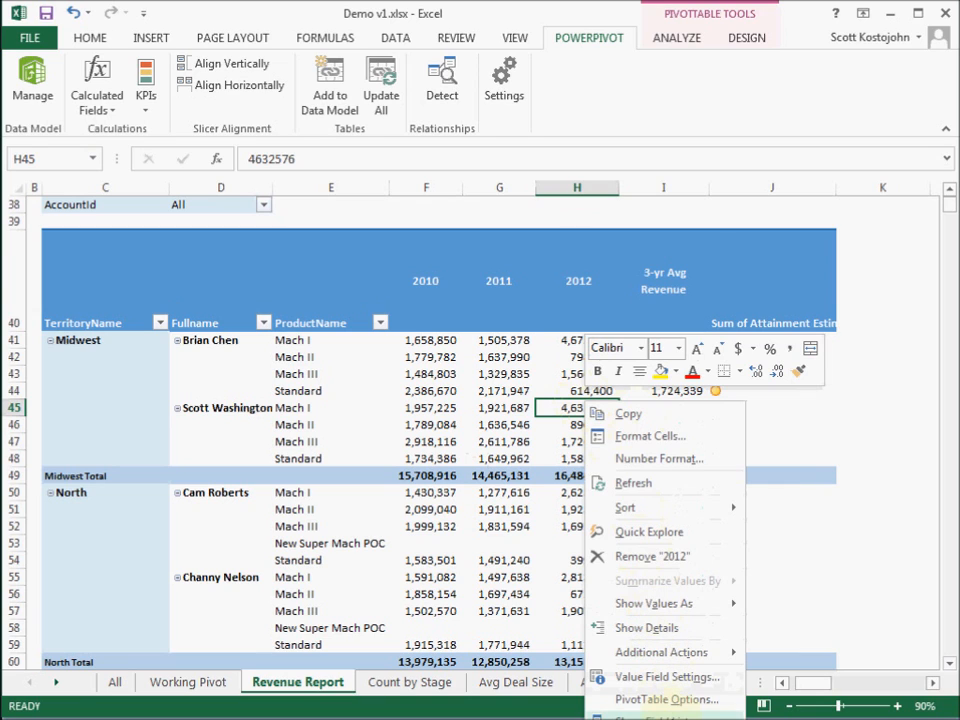
left_click(668, 715)
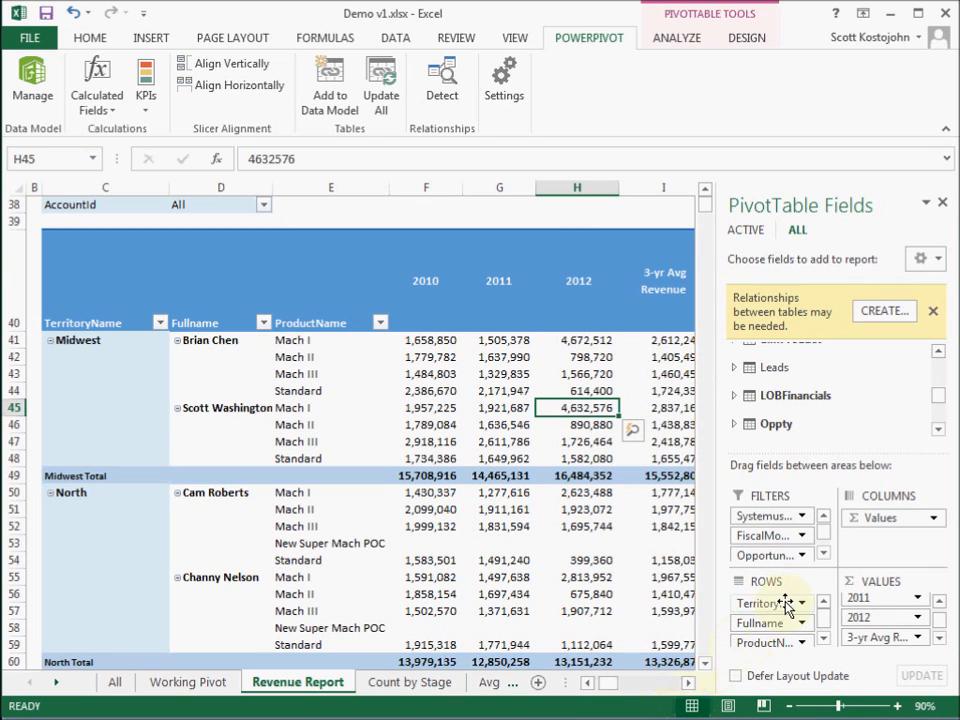
left_click_drag(811, 639, 825, 398)
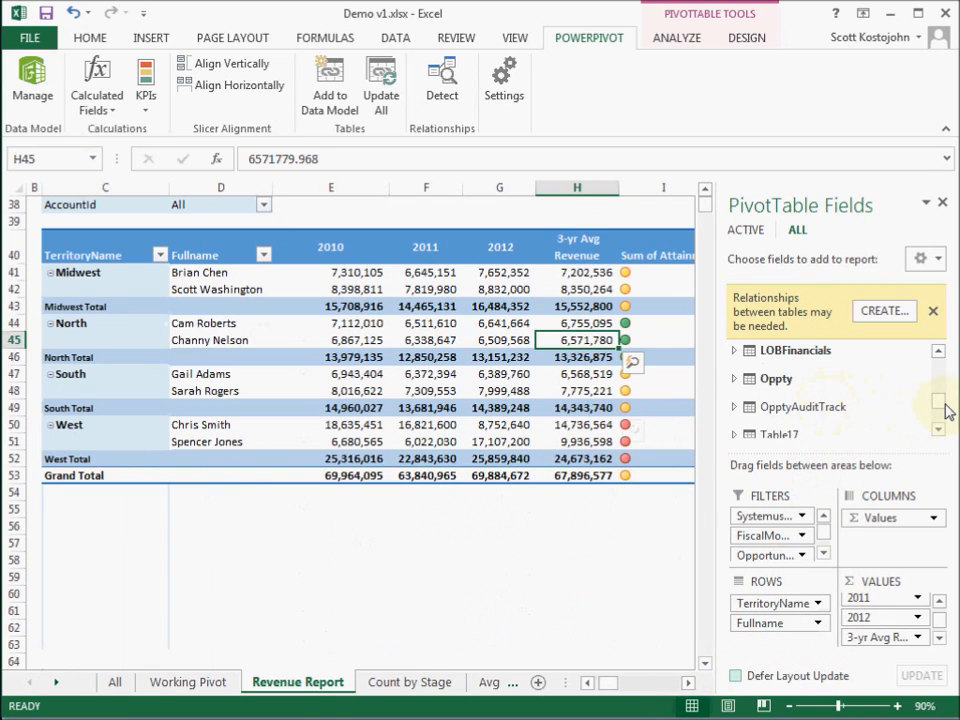
Add the Name field from the Accnt table to the PivotTable rows below Fullname, and hide the field list.
left_click_drag(943, 408, 936, 360)
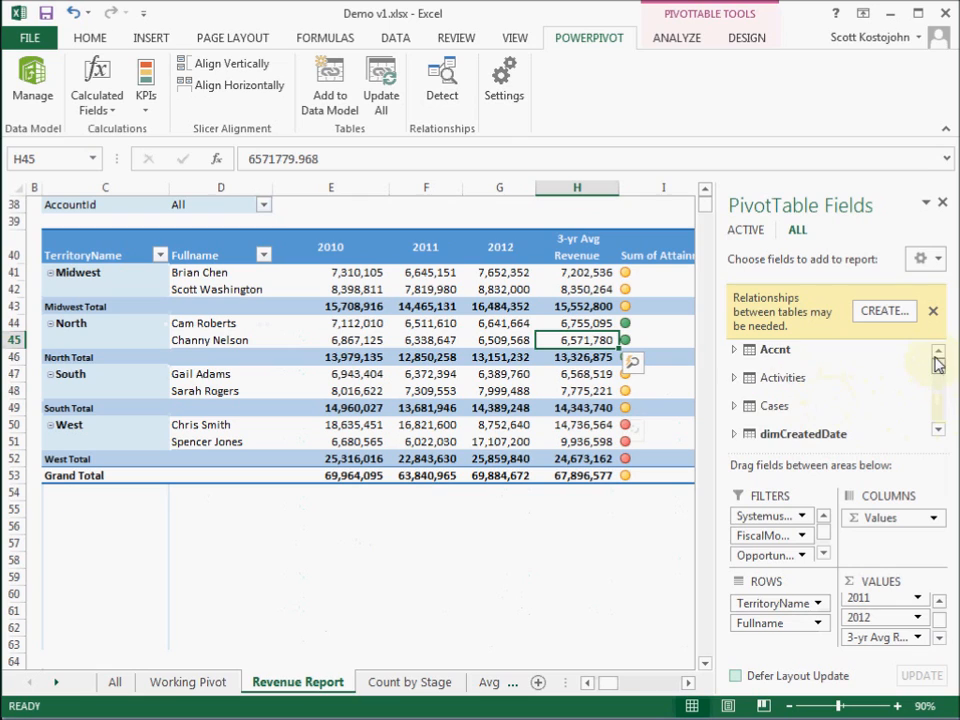
left_click(737, 352)
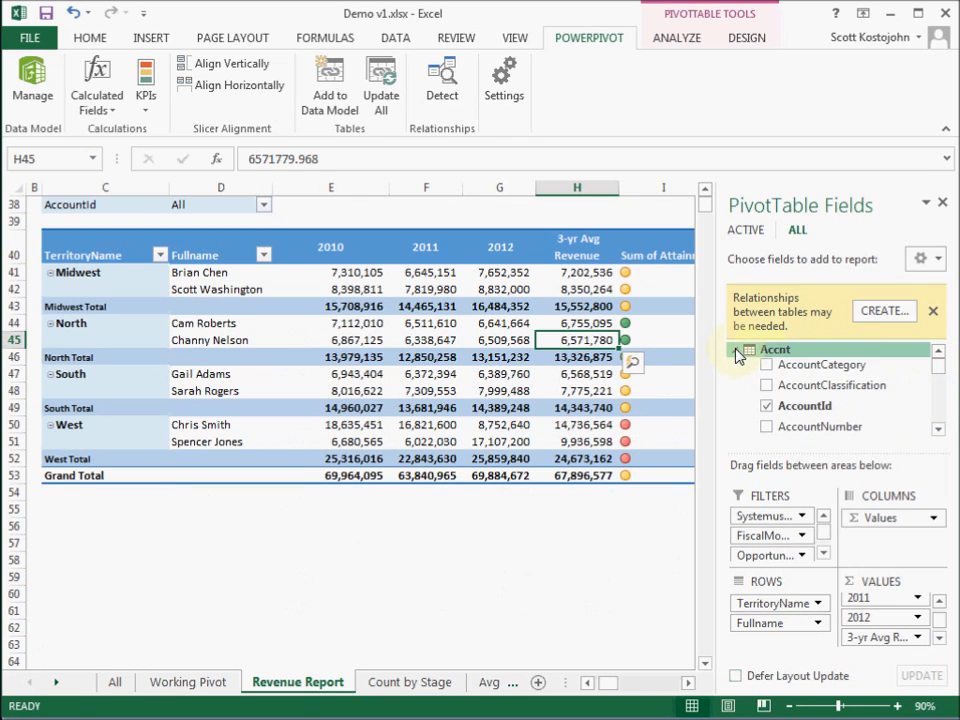
scroll(937, 428, "down", 3)
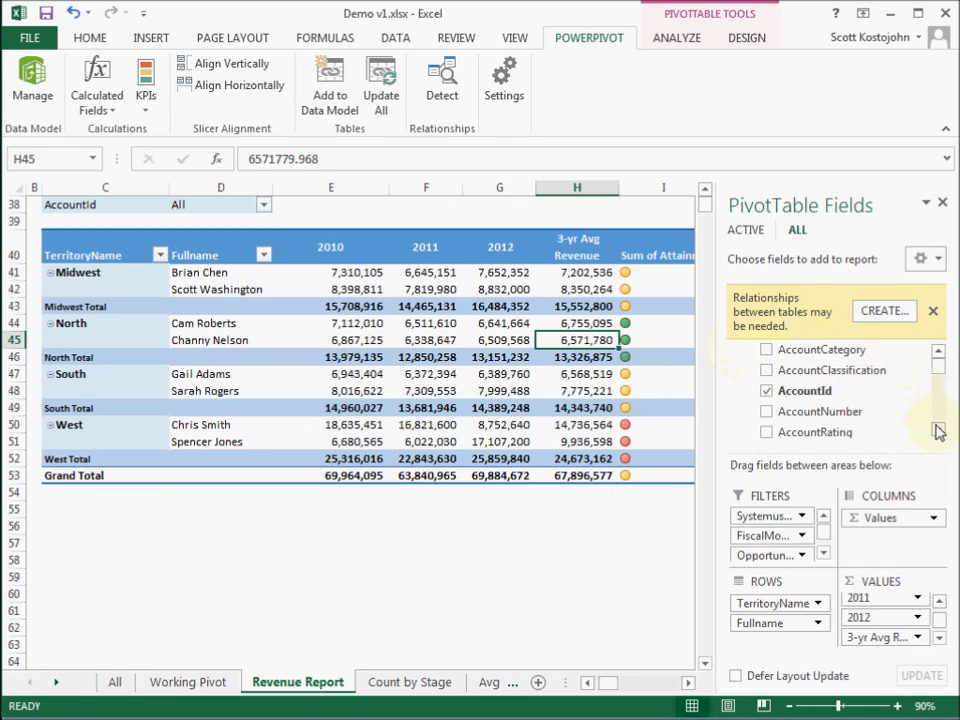
scroll(937, 430, "down", 6)
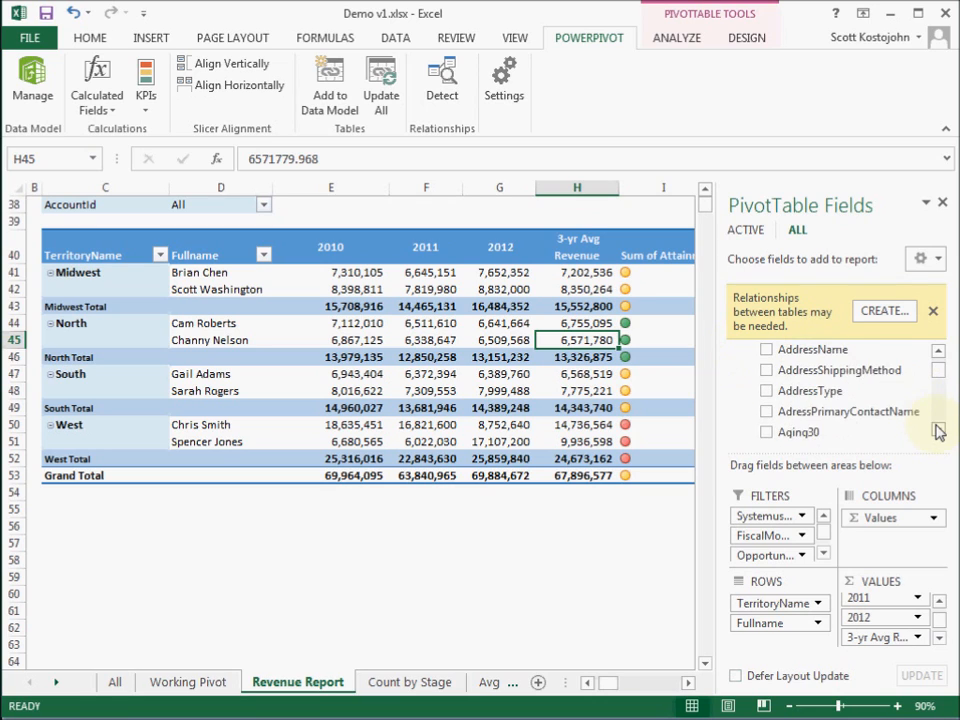
scroll(937, 430, "down", 8)
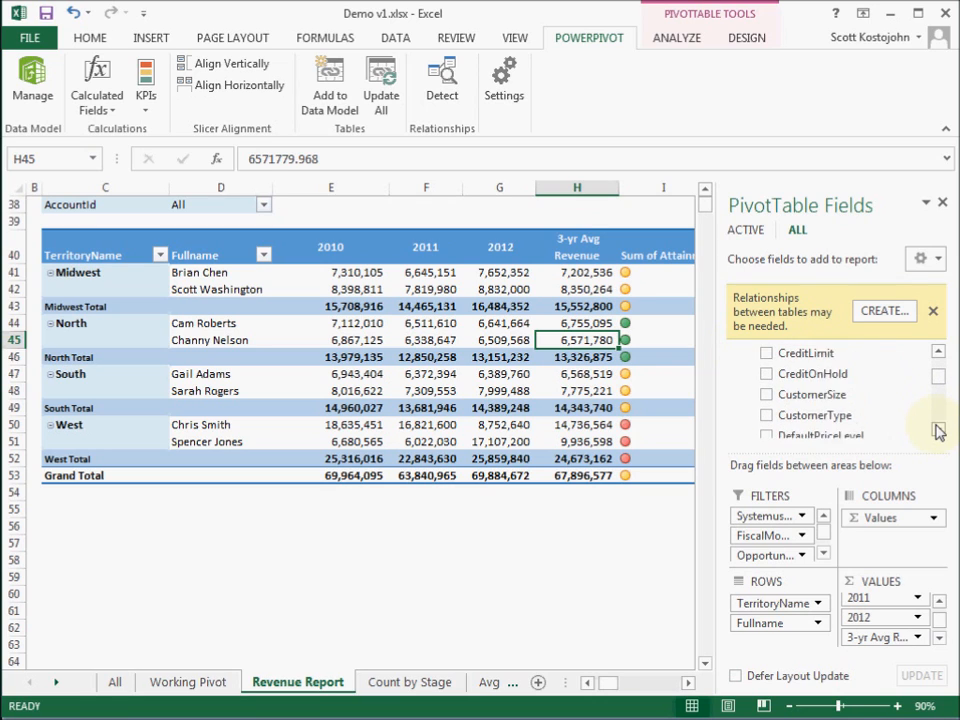
scroll(937, 430, "down", 10)
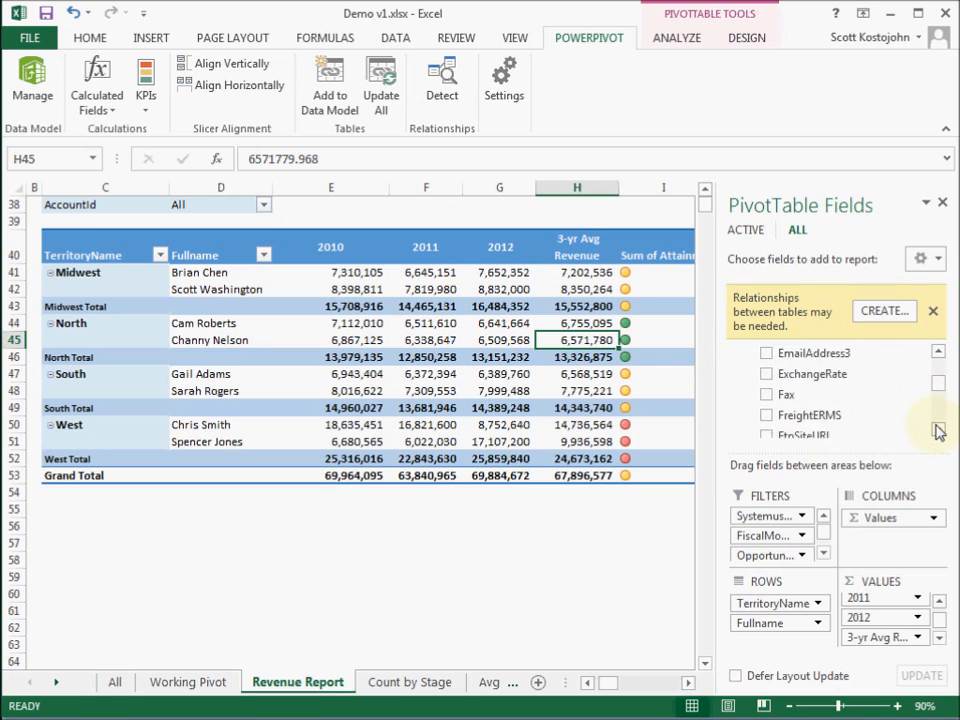
scroll(937, 430, "down", 2)
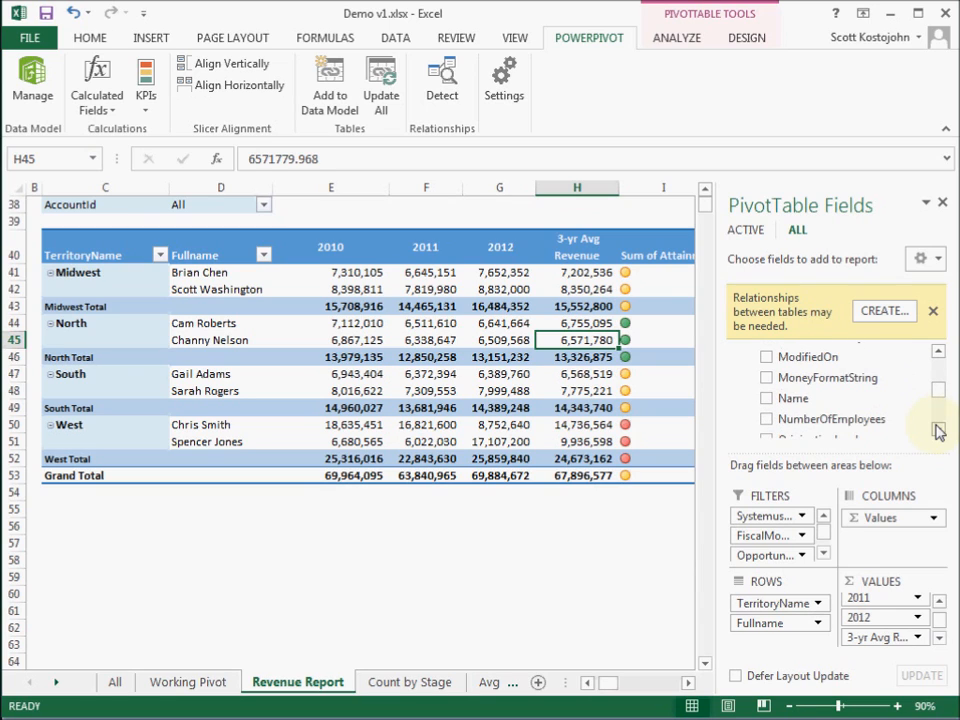
left_click_drag(785, 399, 767, 636)
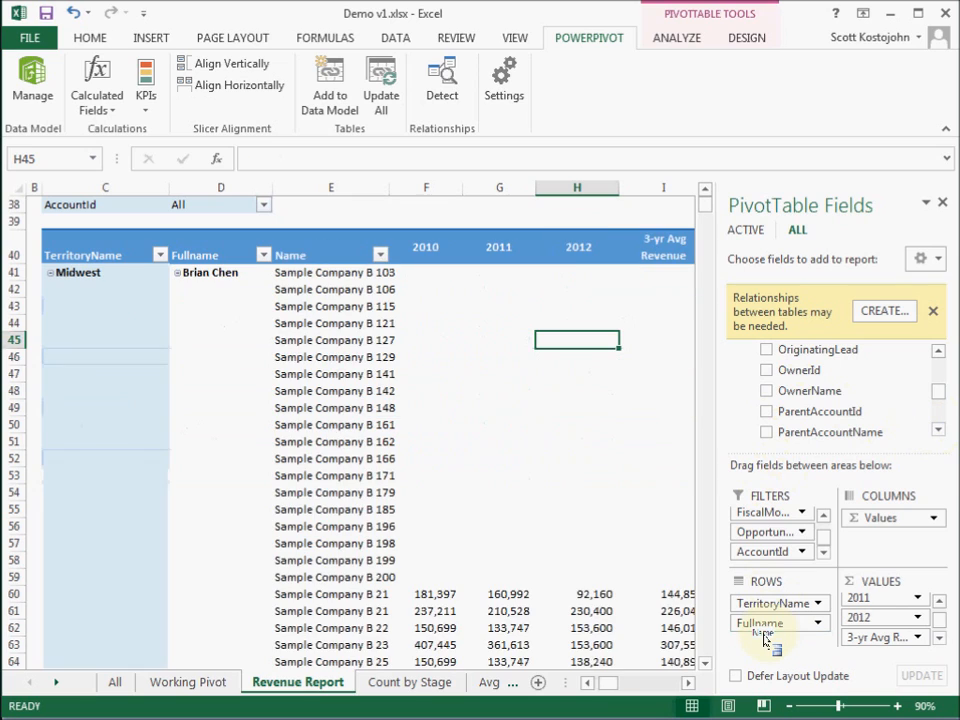
left_click(941, 203)
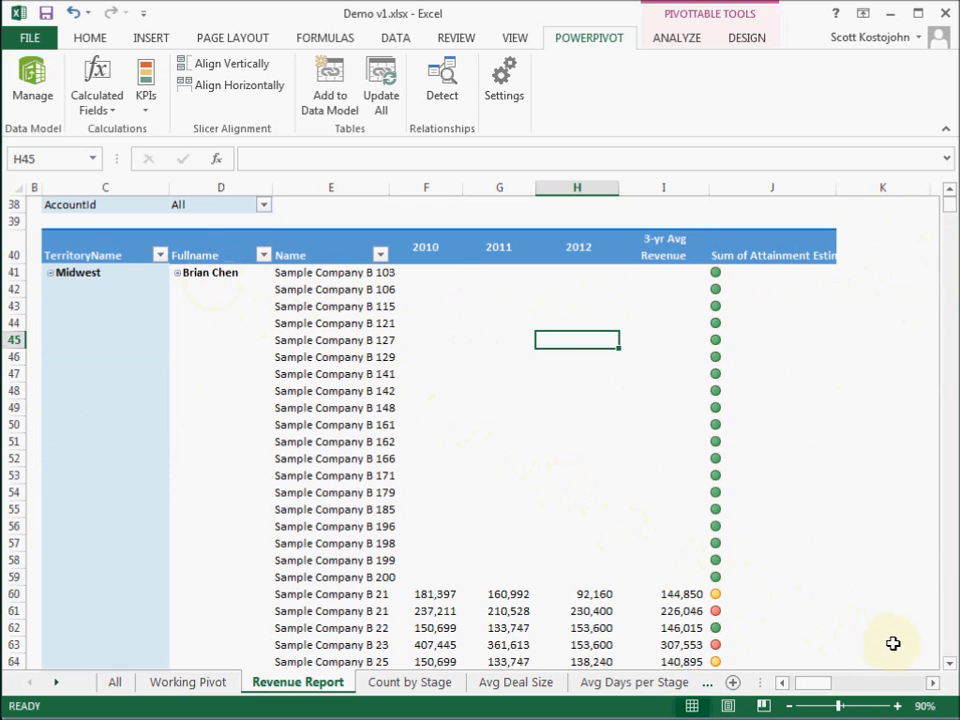
Examine the yearly revenue, 3-yr Avg Revenue and attainment status of the individual accounts in the Midwest territory.
left_click(948, 663)
left_click(948, 663)
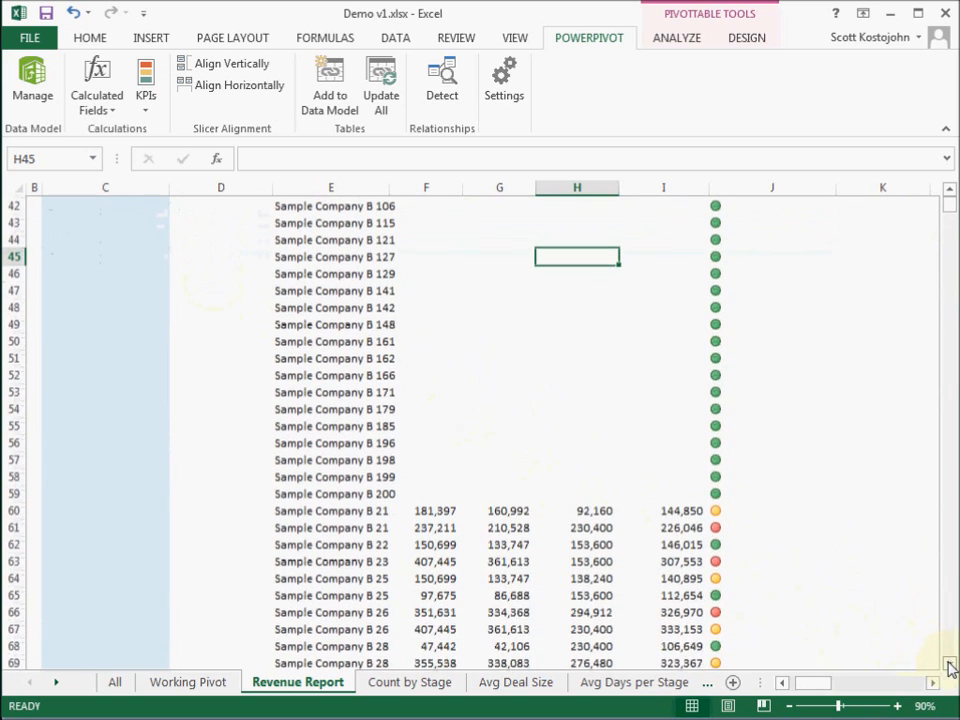
left_click(948, 663)
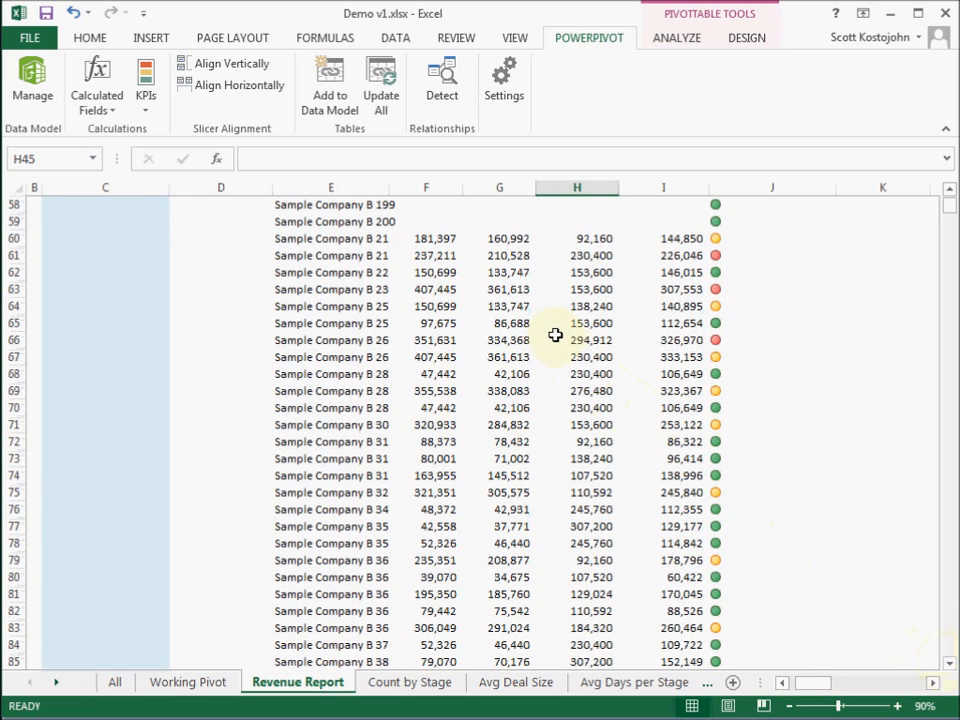
mouse_move(555, 335)
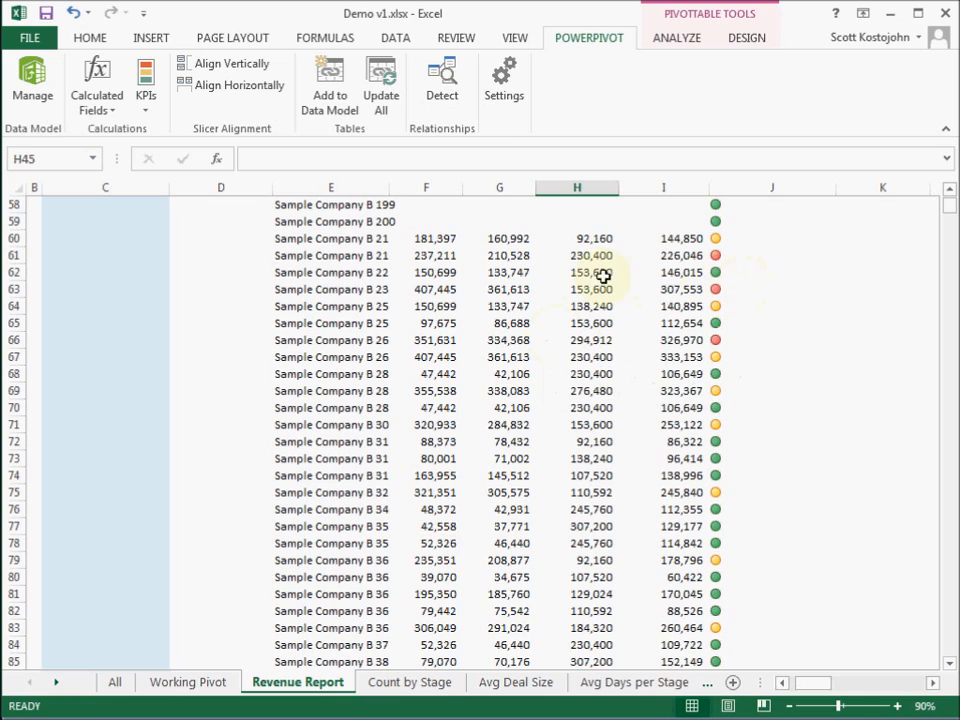
mouse_move(396, 287)
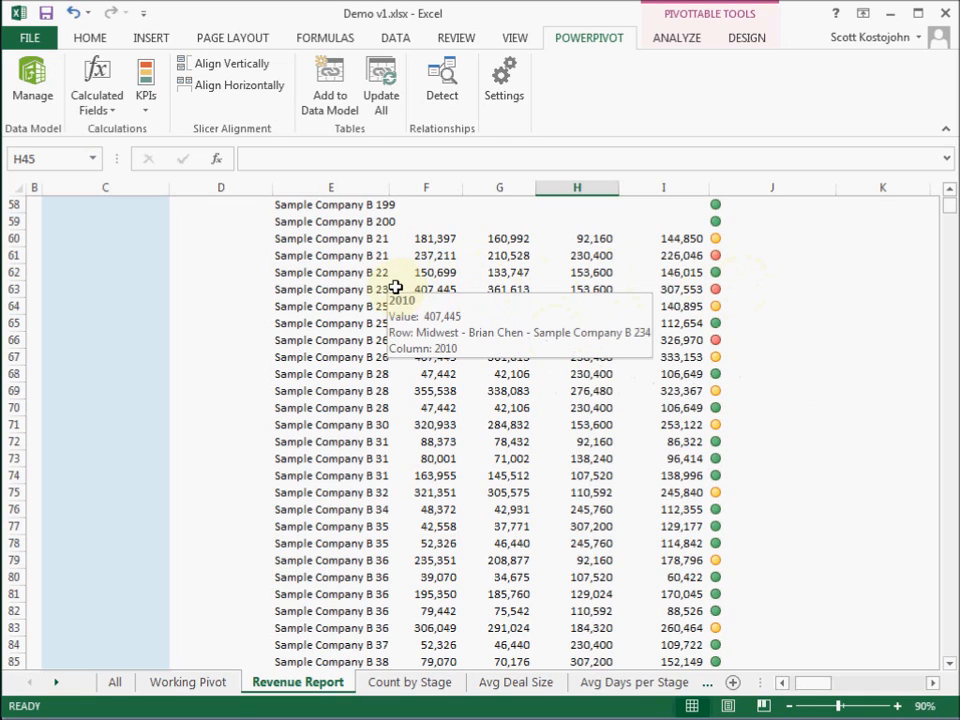